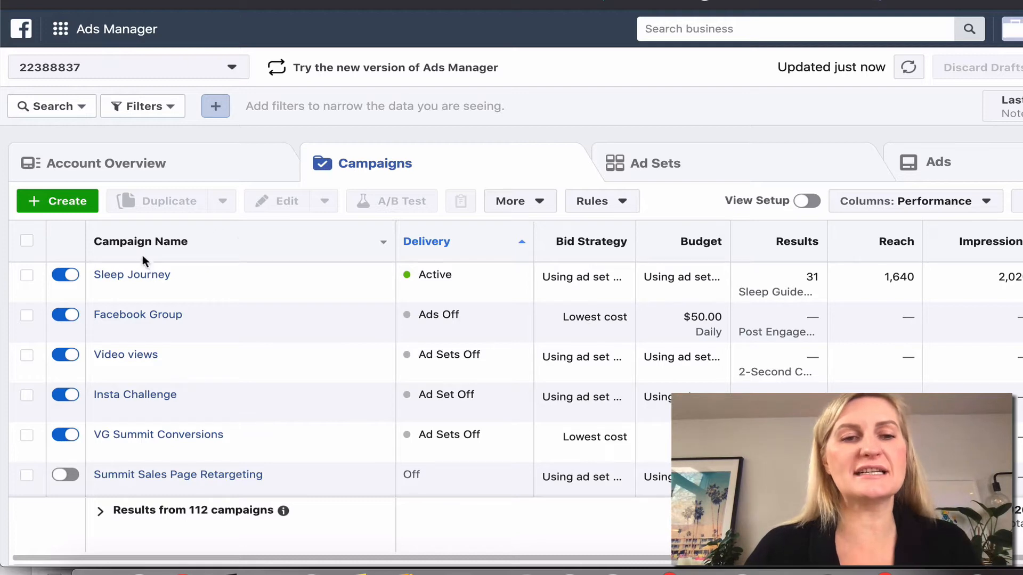
View the Sleep Journey campaign's ad sets and switch to the Audiences page.
click(139, 275)
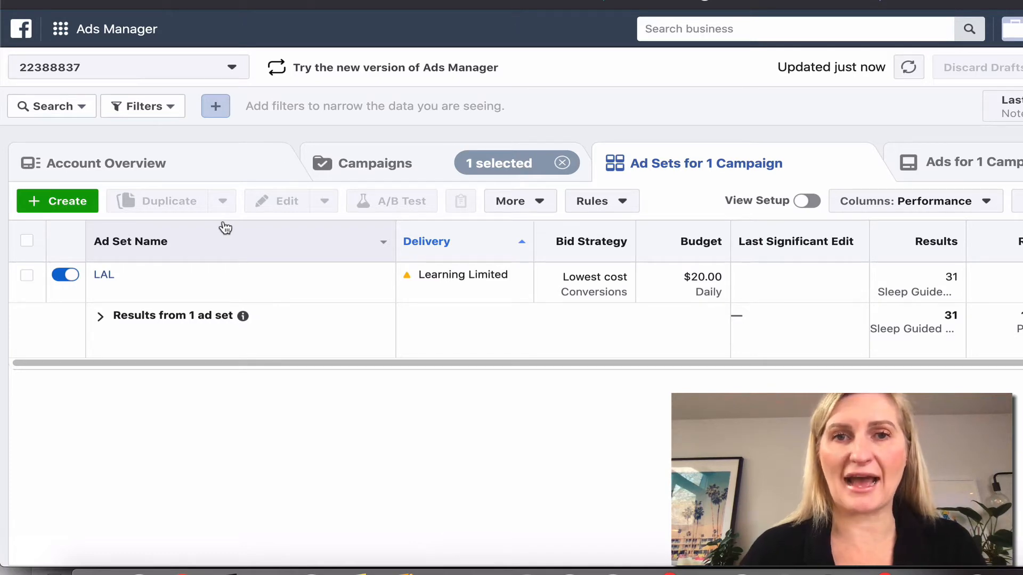
click(110, 30)
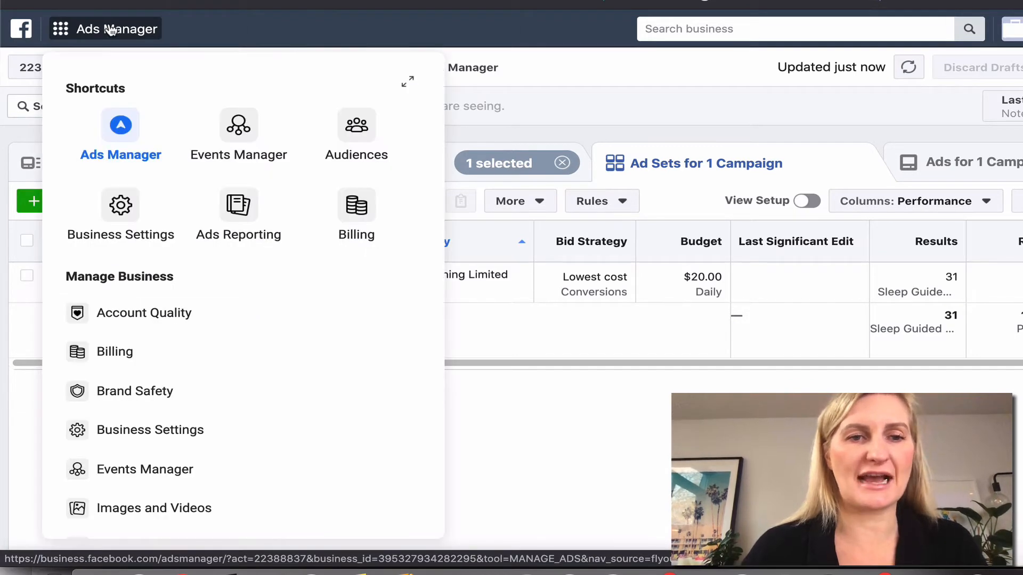
click(356, 140)
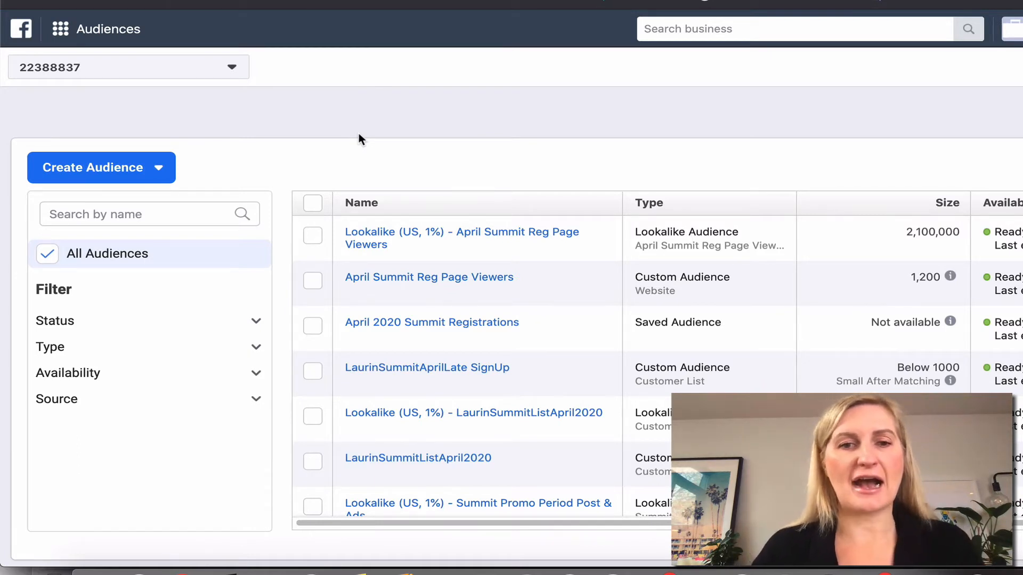
Start a new custom audience that uses a Facebook Page as its source.
click(136, 171)
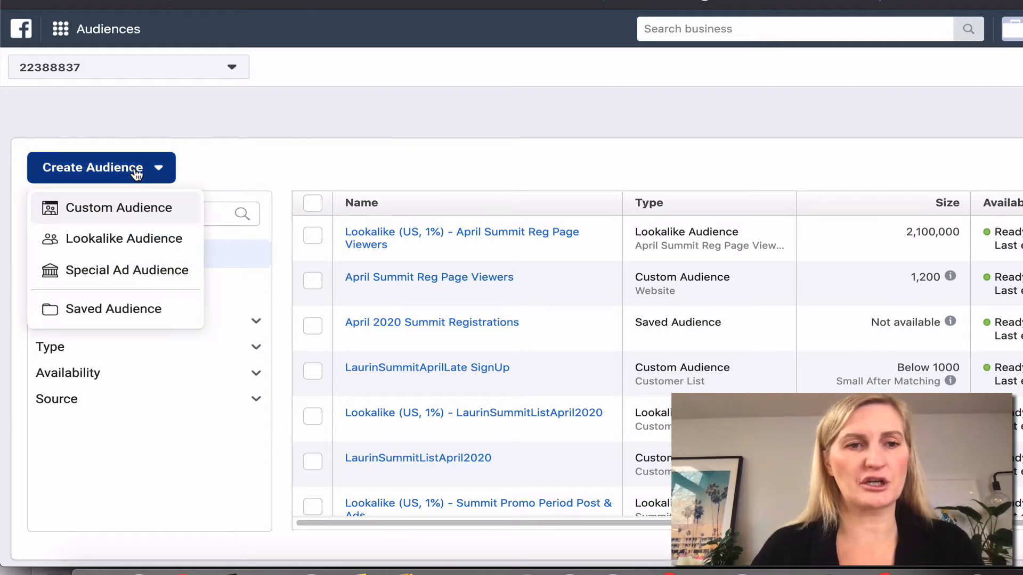
click(132, 209)
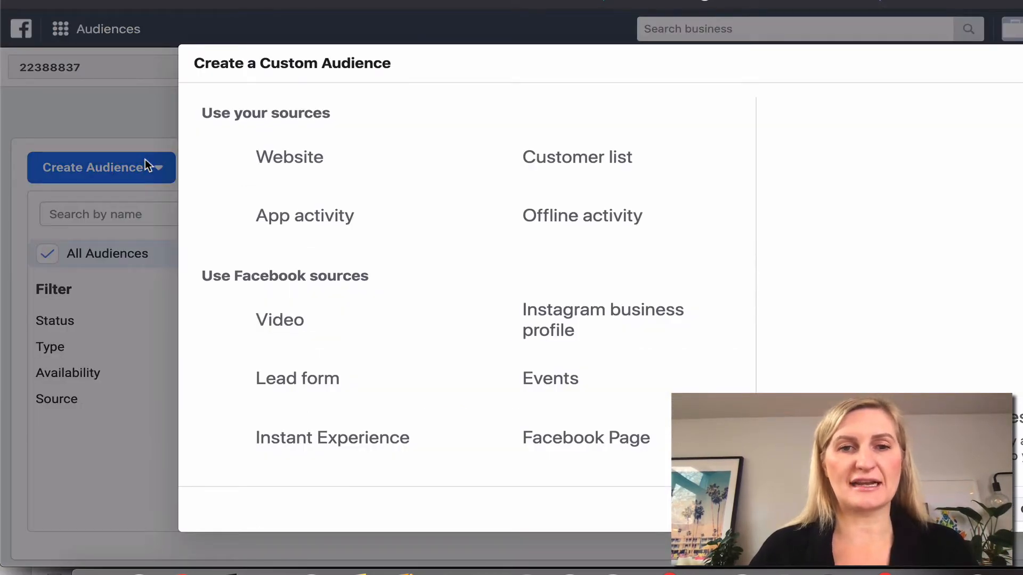
click(555, 440)
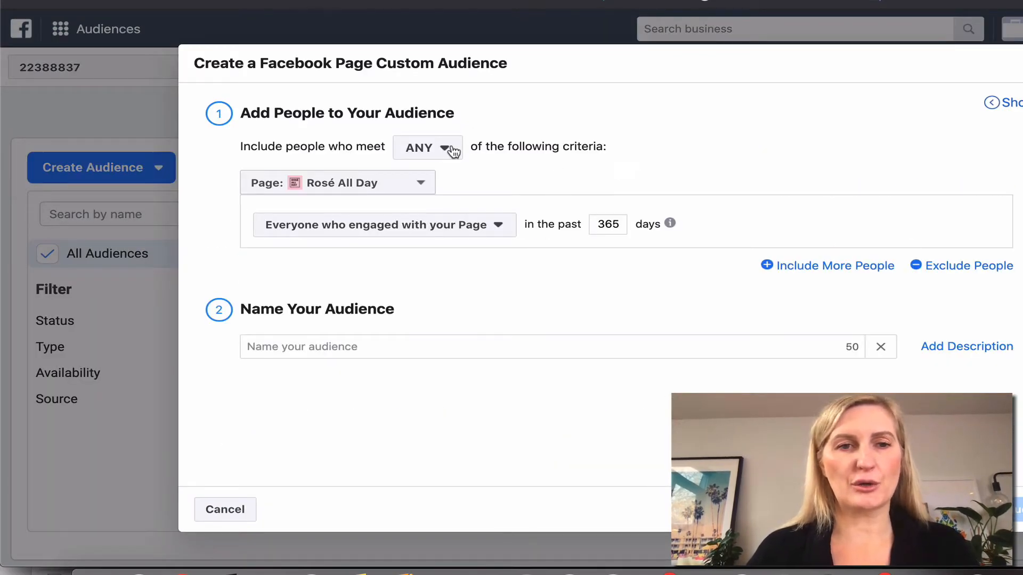
Check the available pages, keep Rosé All Day, and include people who engaged with any post or ad.
click(417, 185)
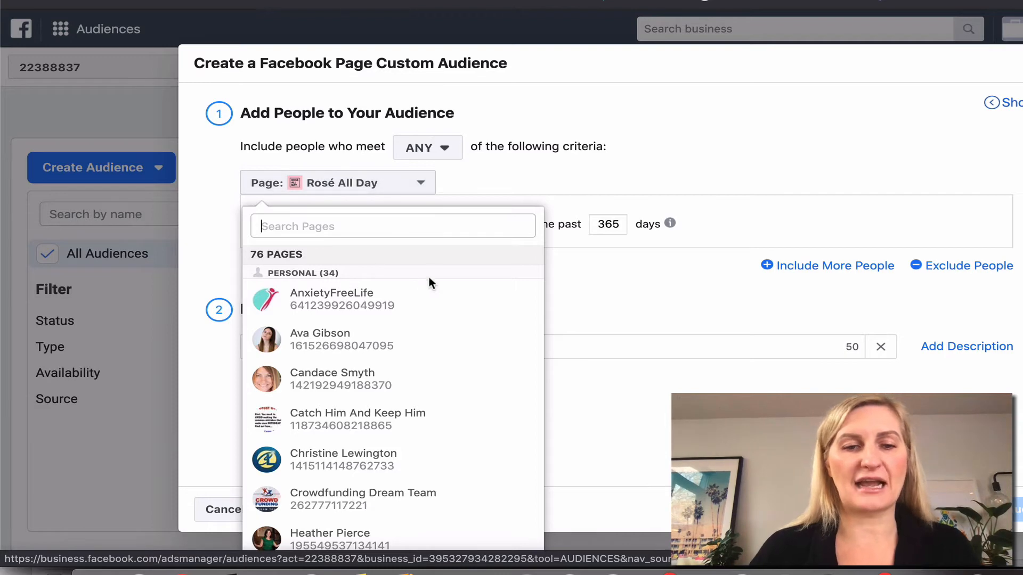
scroll(429, 283, down, 2)
scroll(429, 290, up, 2)
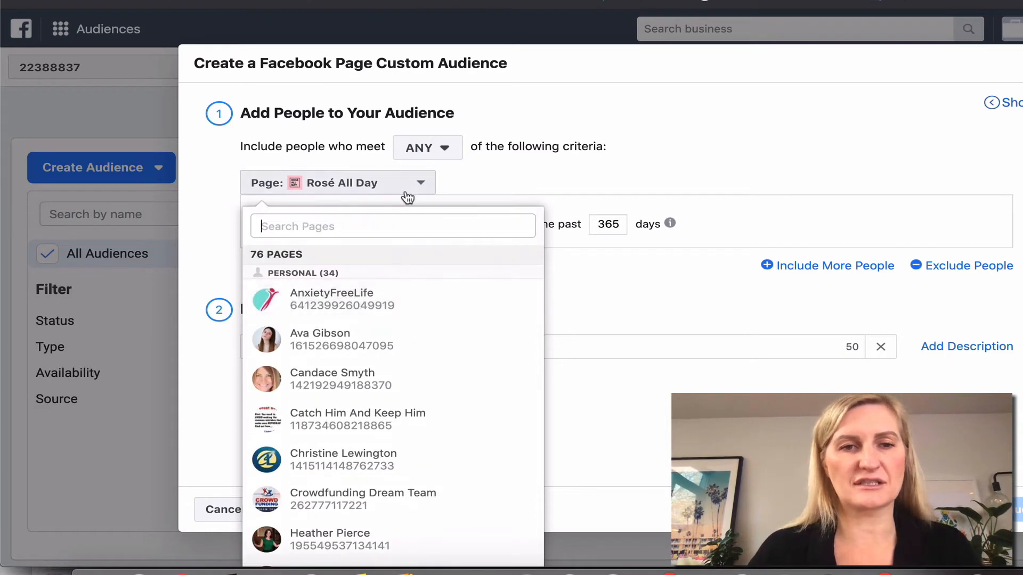
click(388, 181)
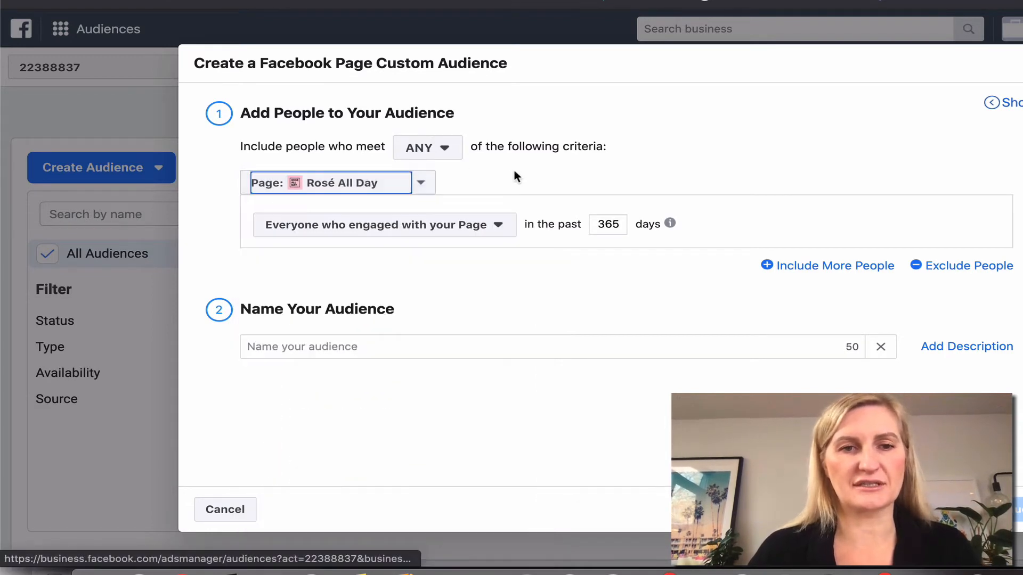
click(483, 228)
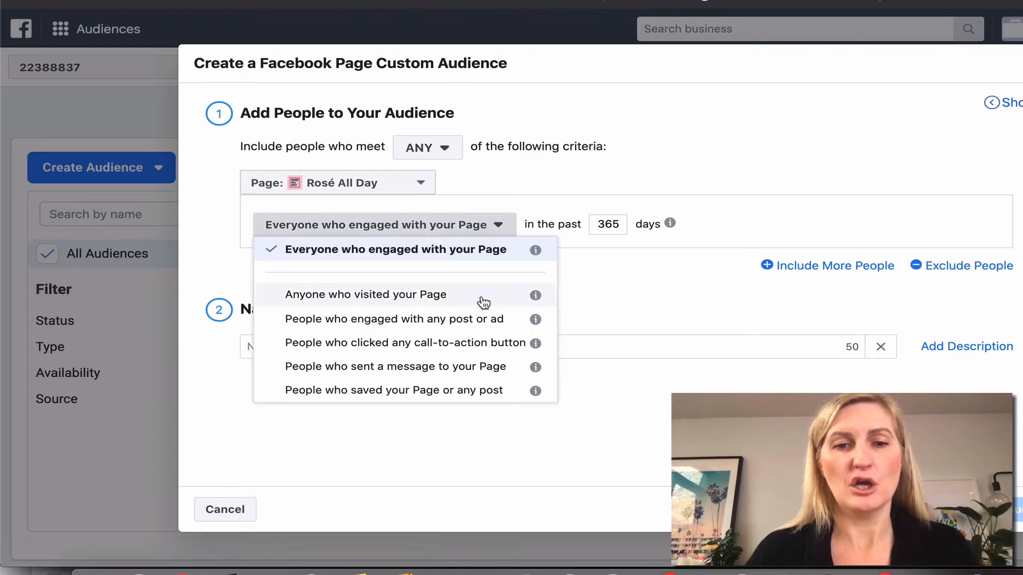
click(484, 320)
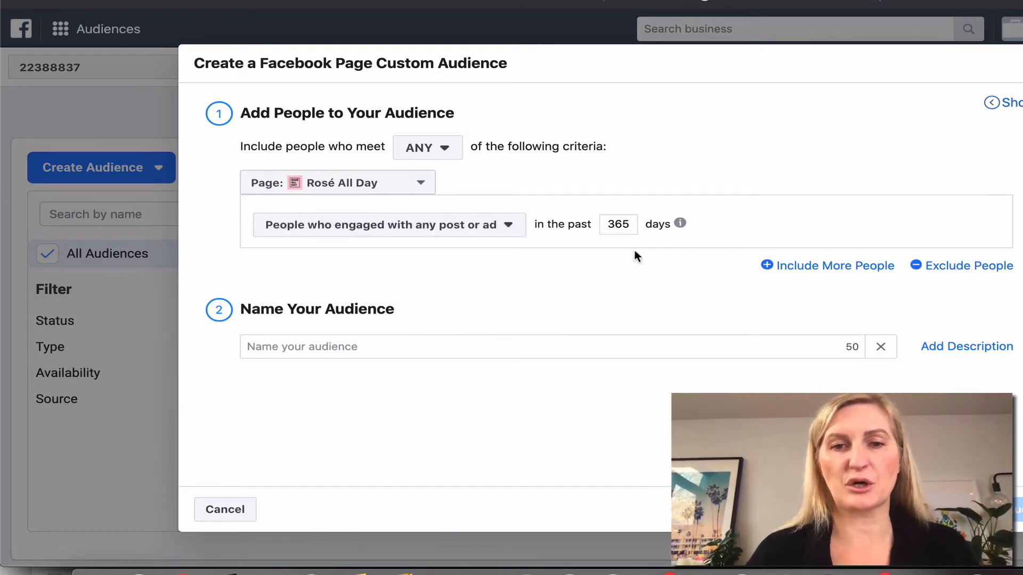
Name the custom audience "Page Post Post & Ads" and create it.
click(496, 340)
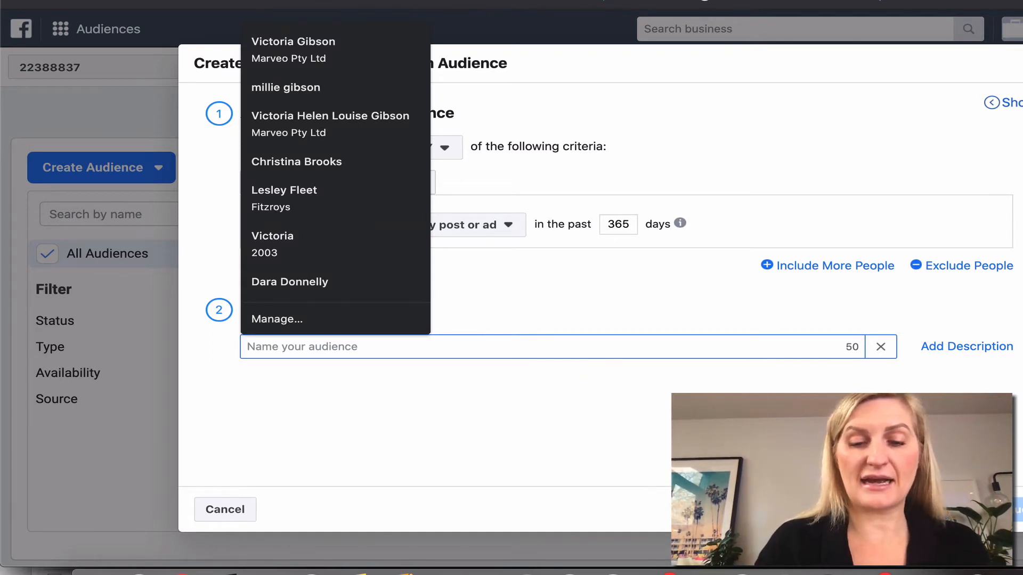
text(Page Post Post )
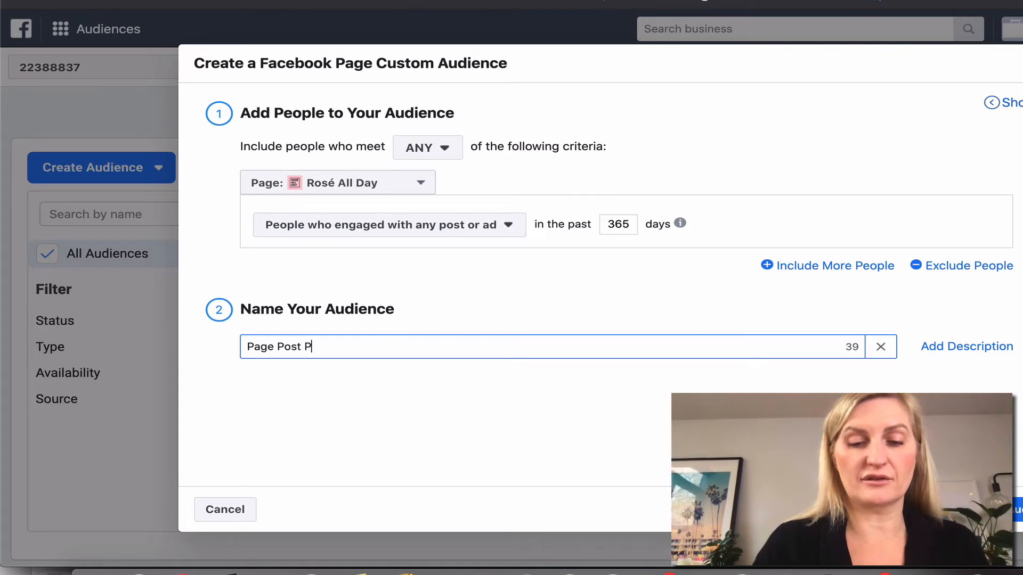
text(& Adfs)
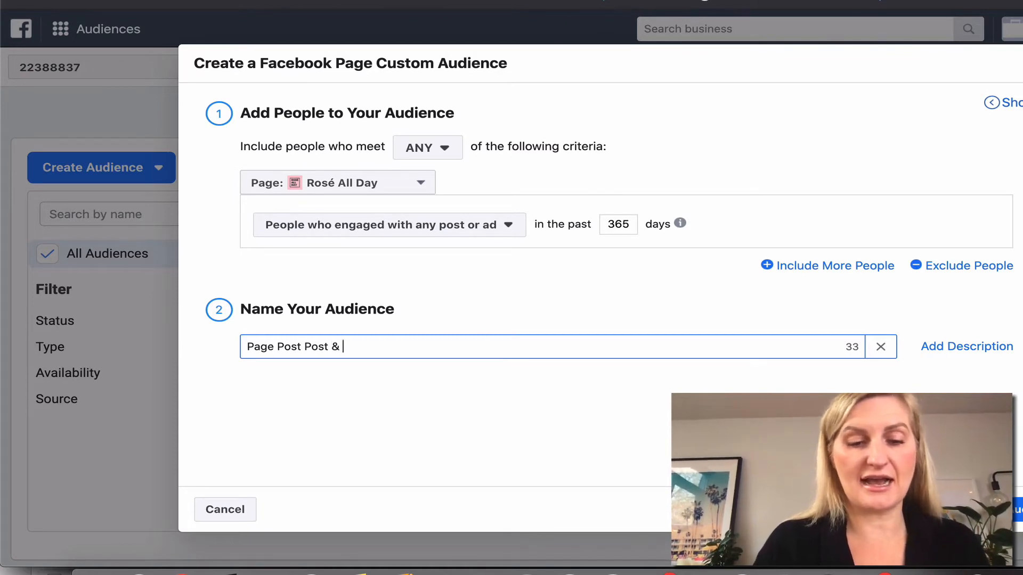
key(BackSpace)
key(BackSpace)
text(s)
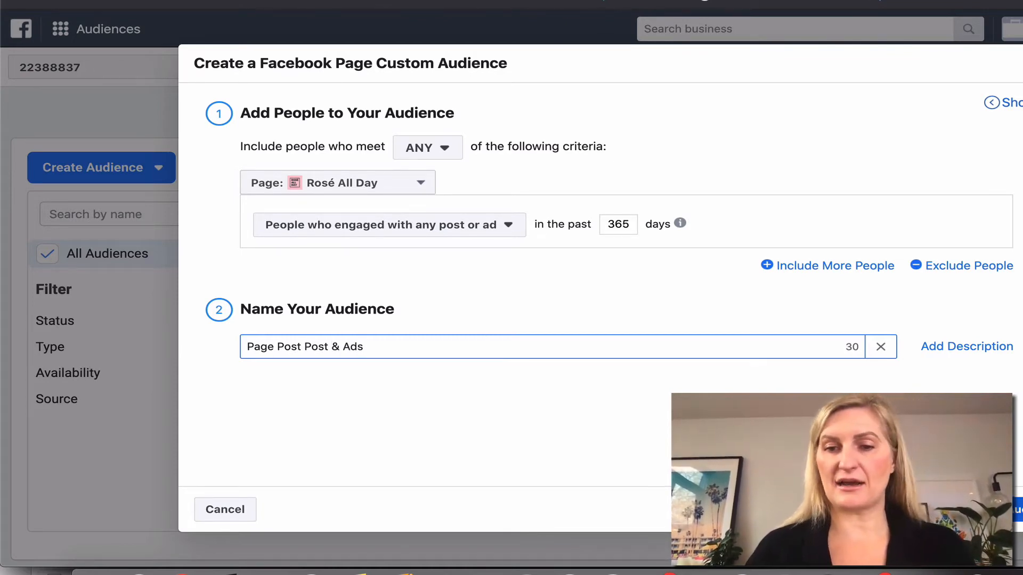
click(1010, 510)
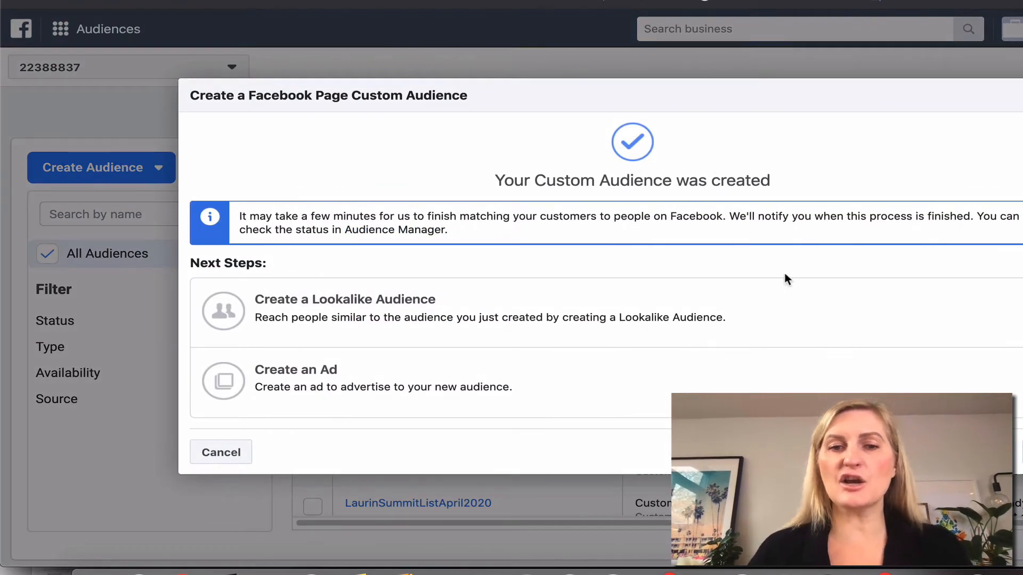
Create a lookalike audience from the new Page Post Post & Ads audience with Australia as its location.
click(546, 309)
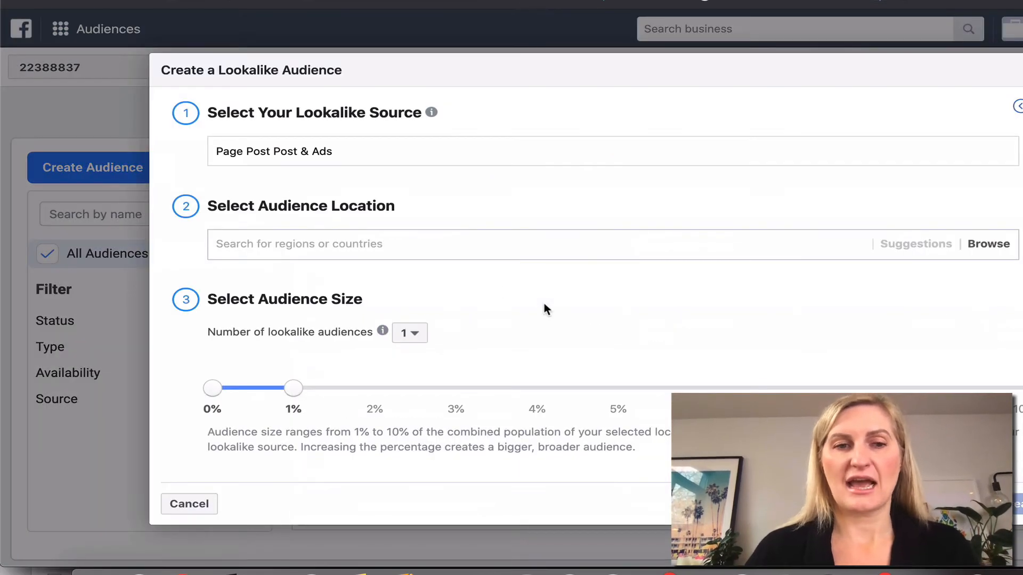
click(290, 247)
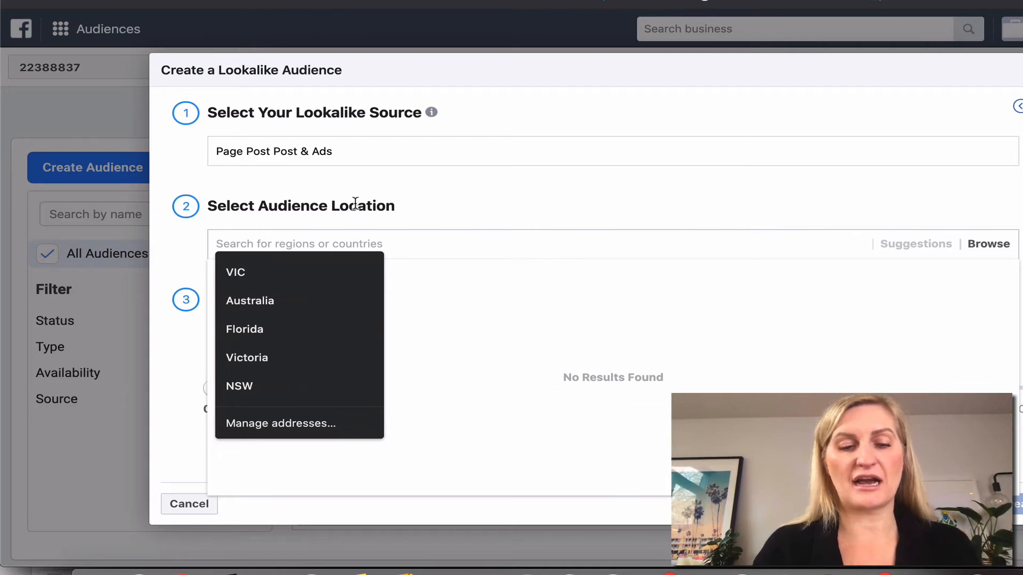
text(Australia)
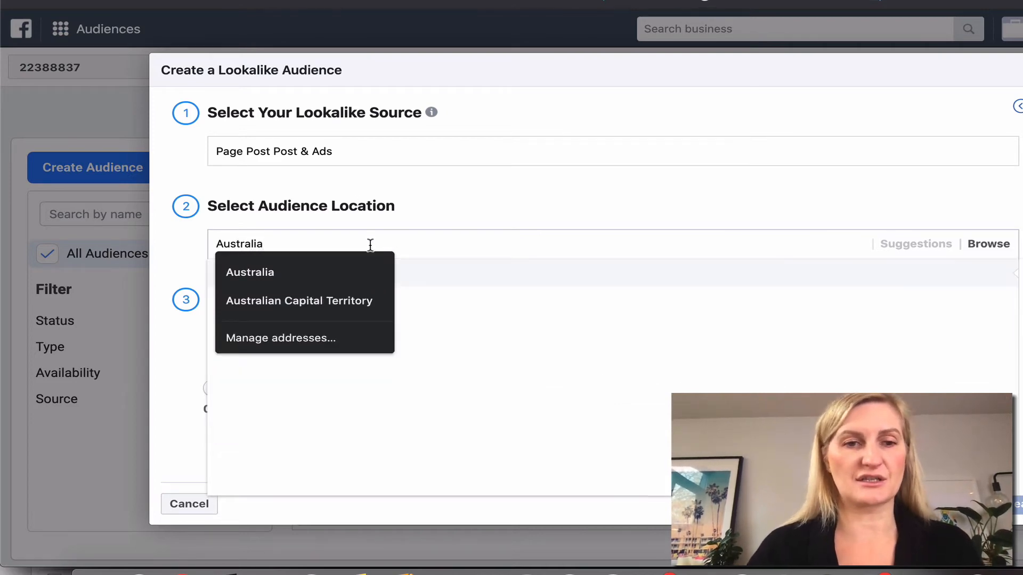
click(361, 270)
click(393, 275)
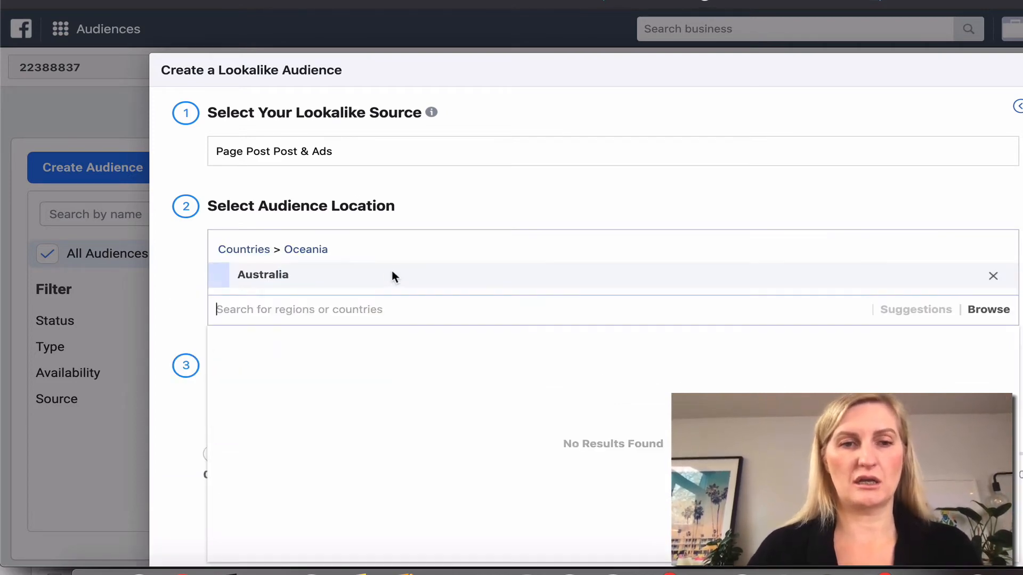
scroll(727, 305, down, 2)
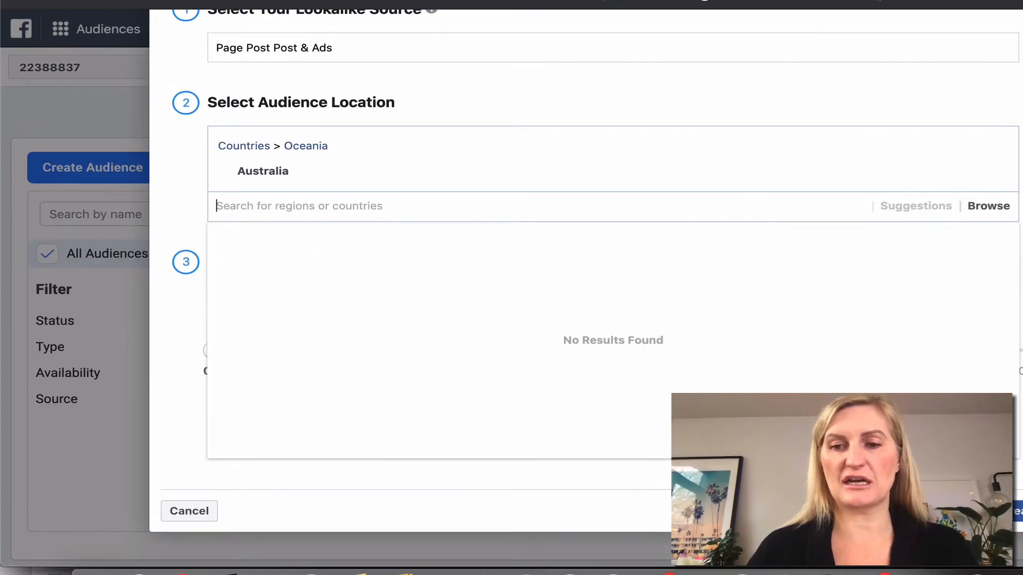
click(1017, 511)
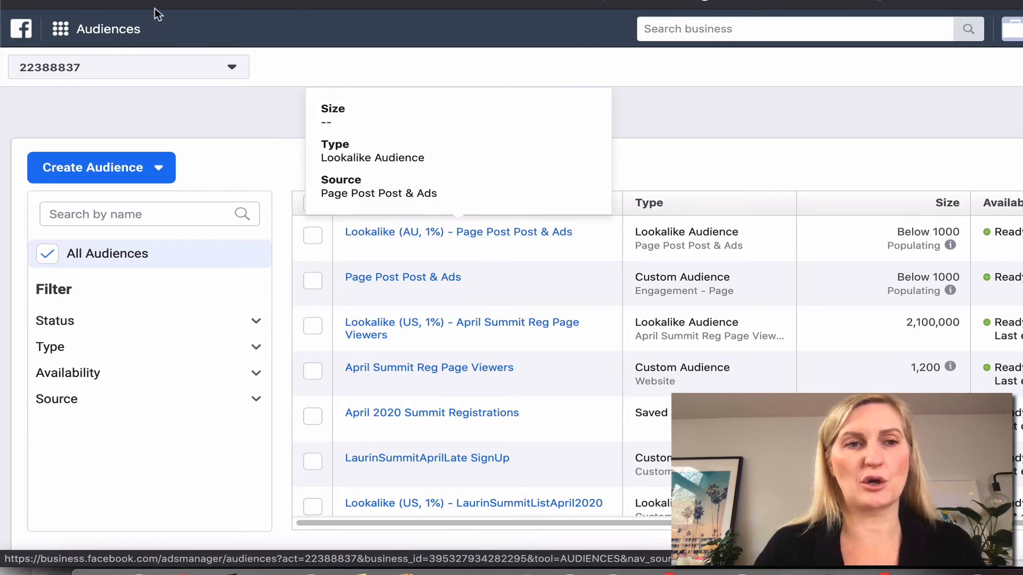
Return to the ads management page, view the Sleep Journey campaign's ad sets, and go back to the campaign list.
click(103, 31)
click(114, 126)
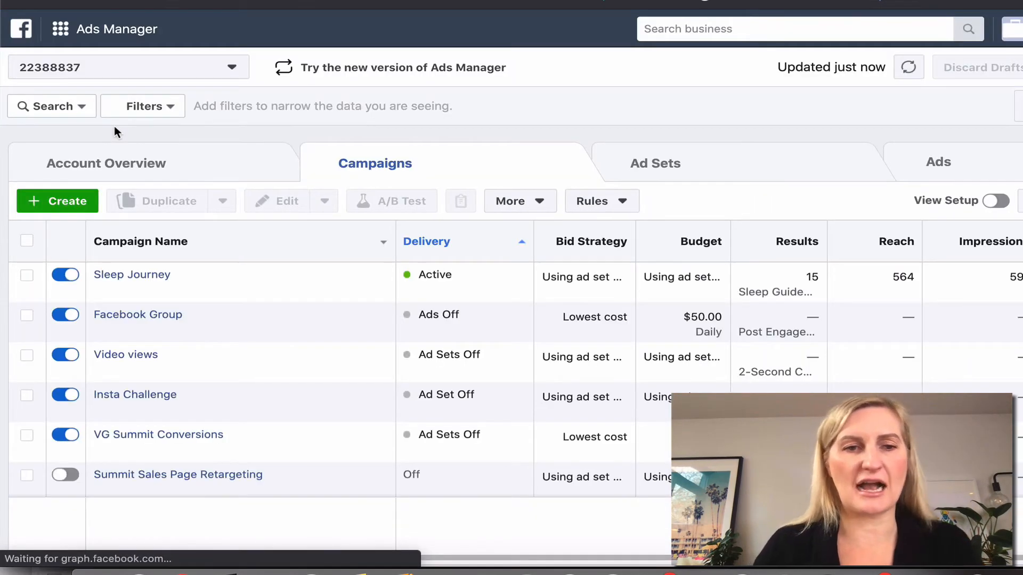
click(127, 277)
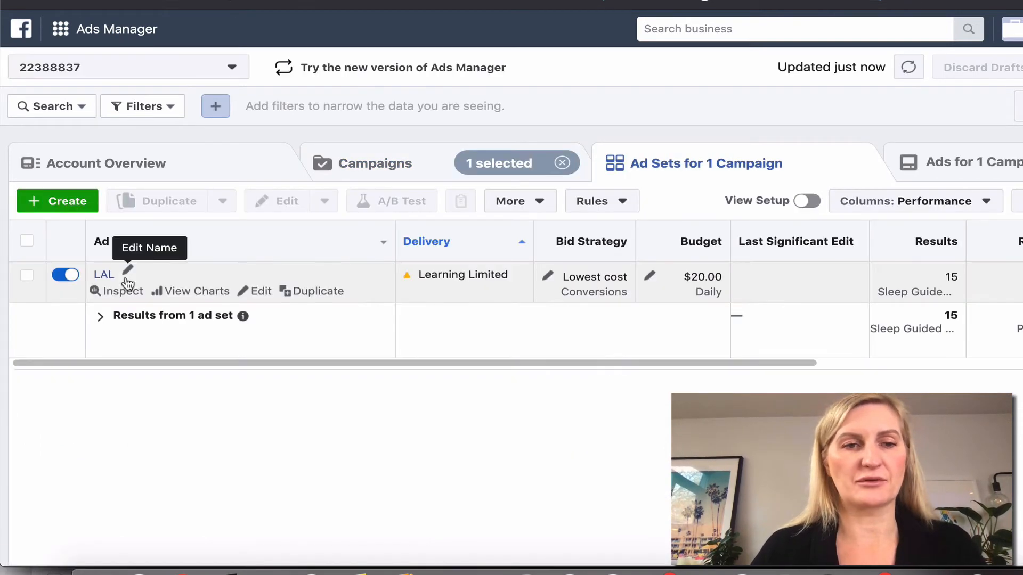
mouse_move(145, 270)
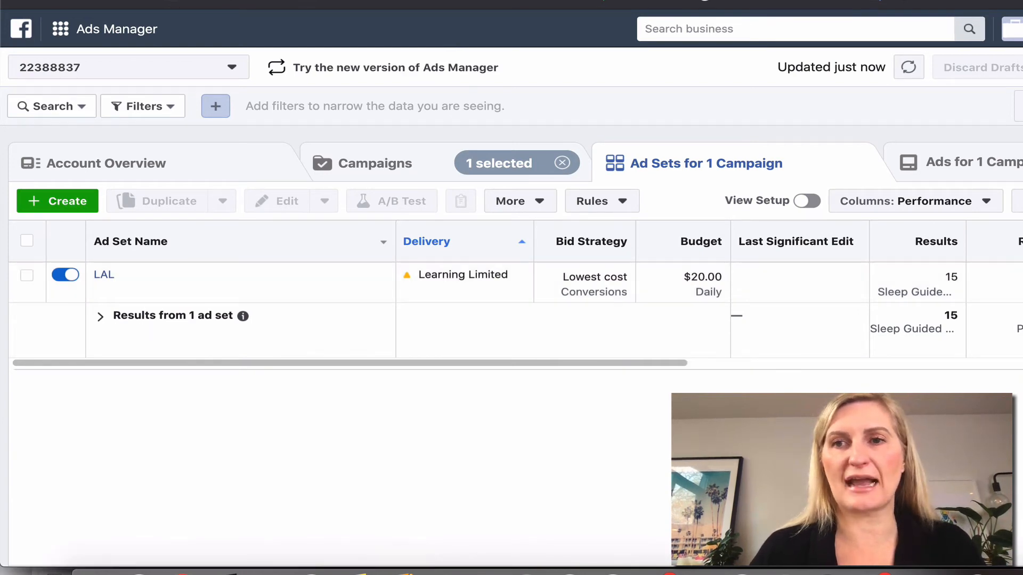
mouse_move(287, 284)
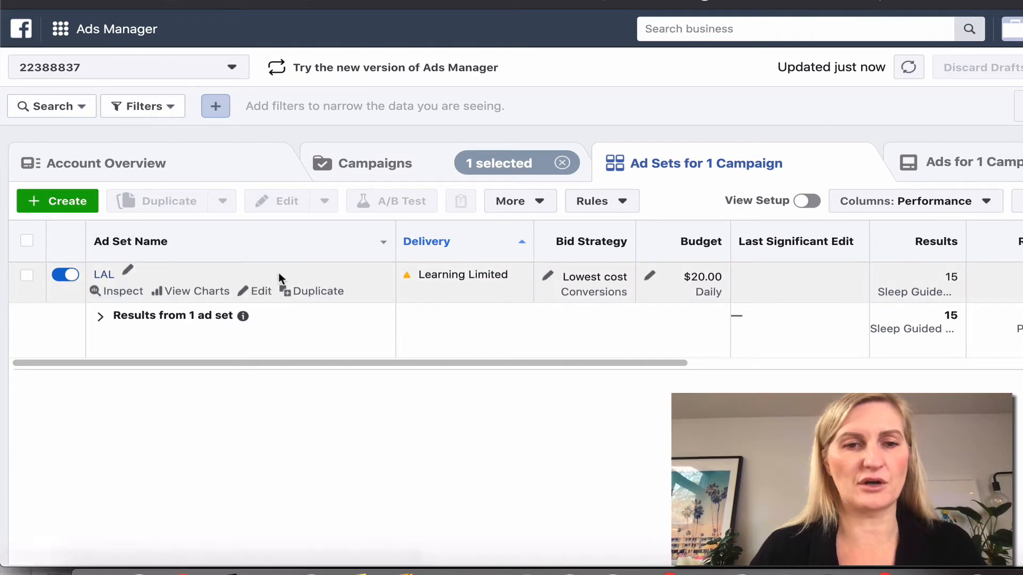
click(387, 160)
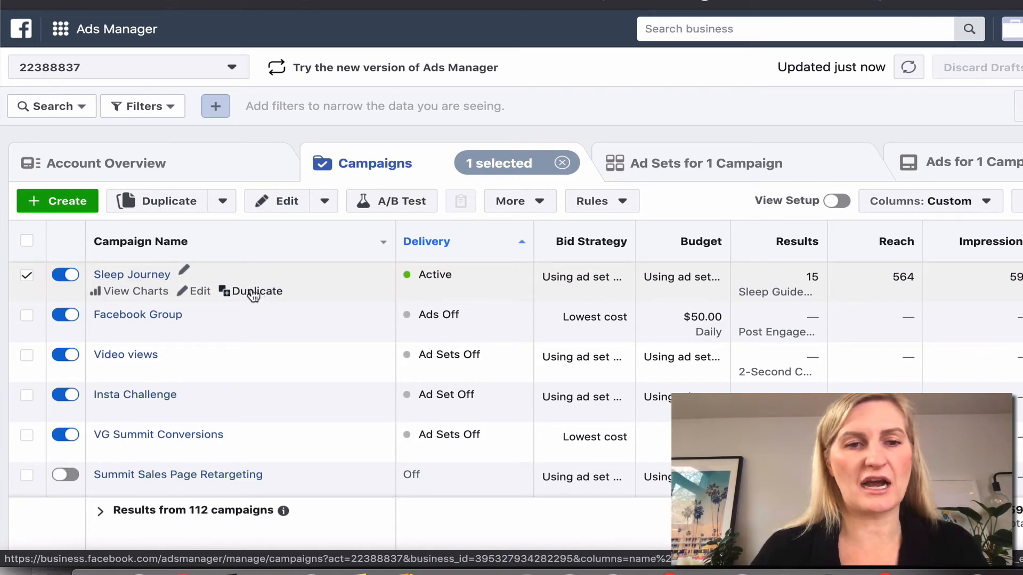
Create a new campaign with the Traffic objective, name it "test", and continue to its ad set settings.
click(56, 200)
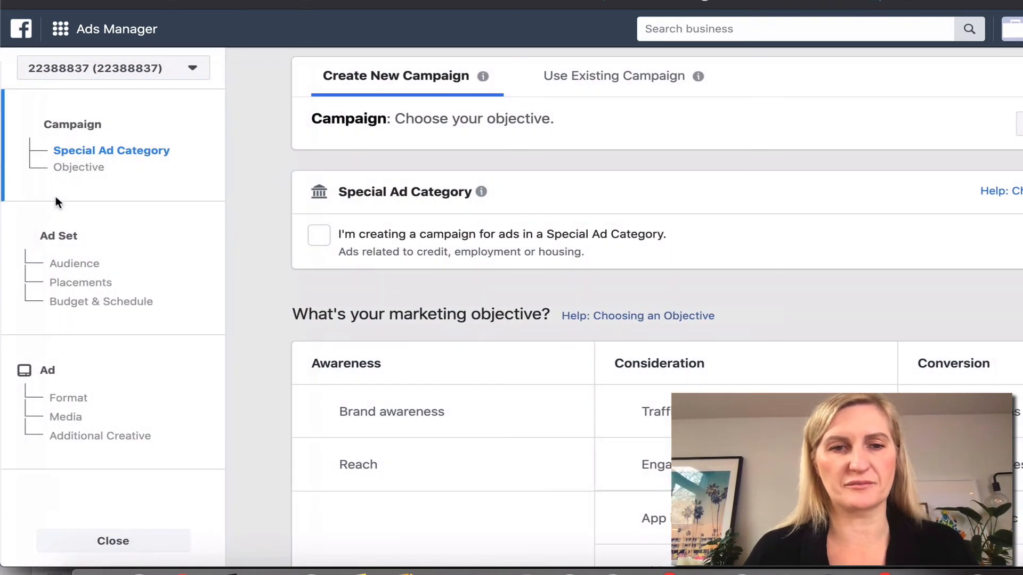
scroll(672, 291, down, 1)
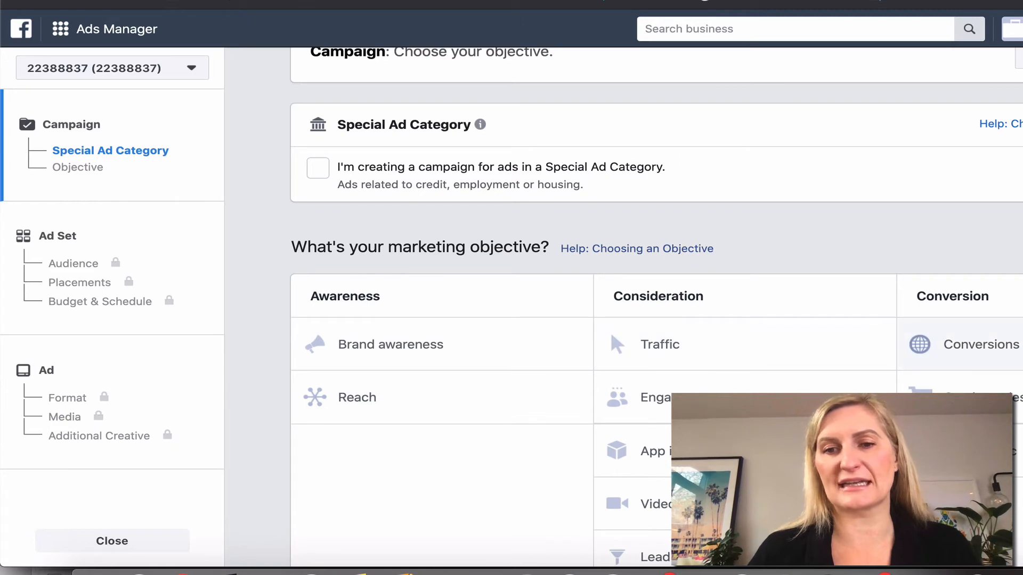
click(616, 344)
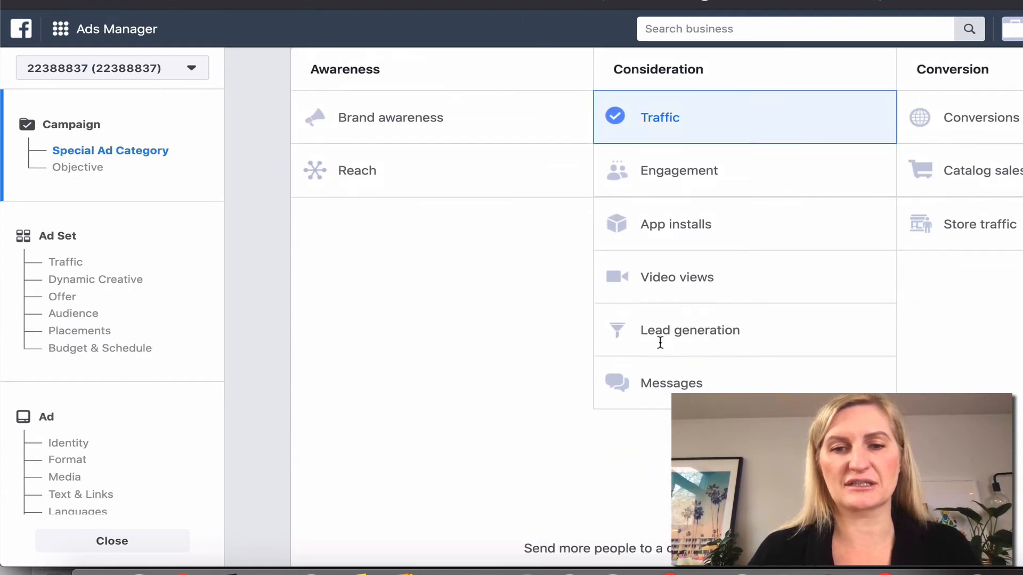
drag(734, 240, 490, 235)
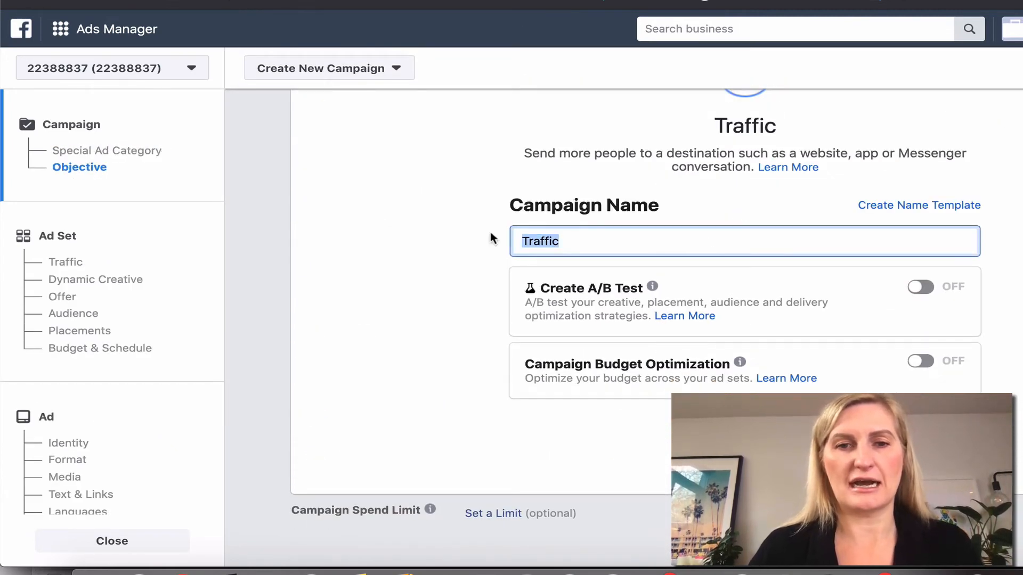
text(test)
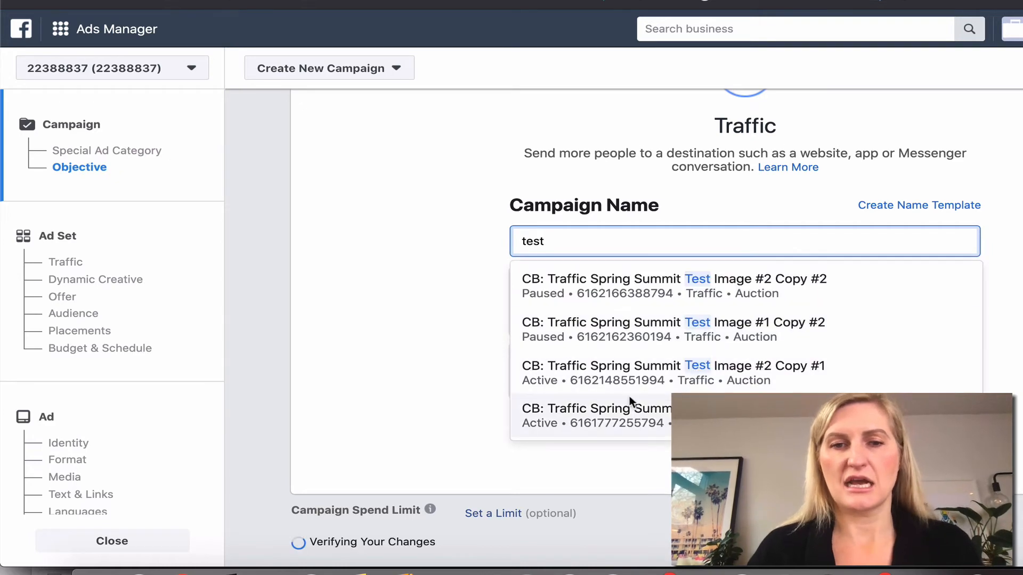
click(442, 246)
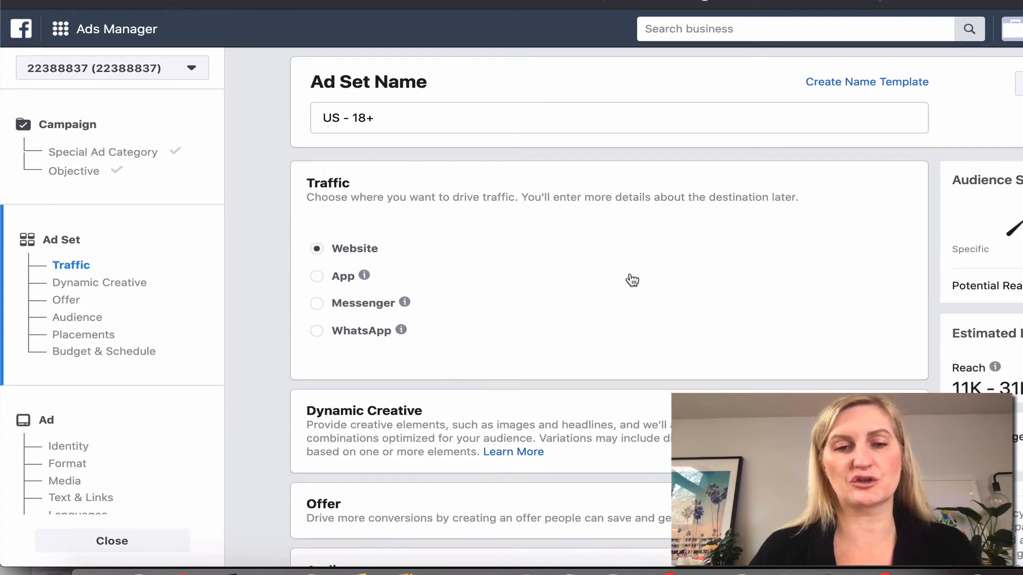
Add the Page Post Post & Ads custom audience to the ad set's audience targeting.
scroll(631, 279, down, 8)
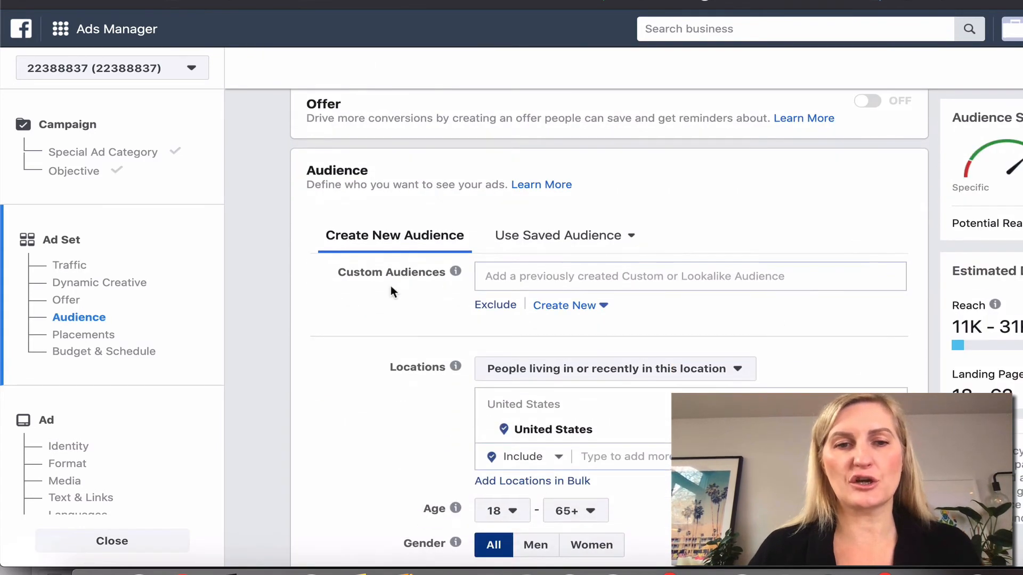
click(515, 277)
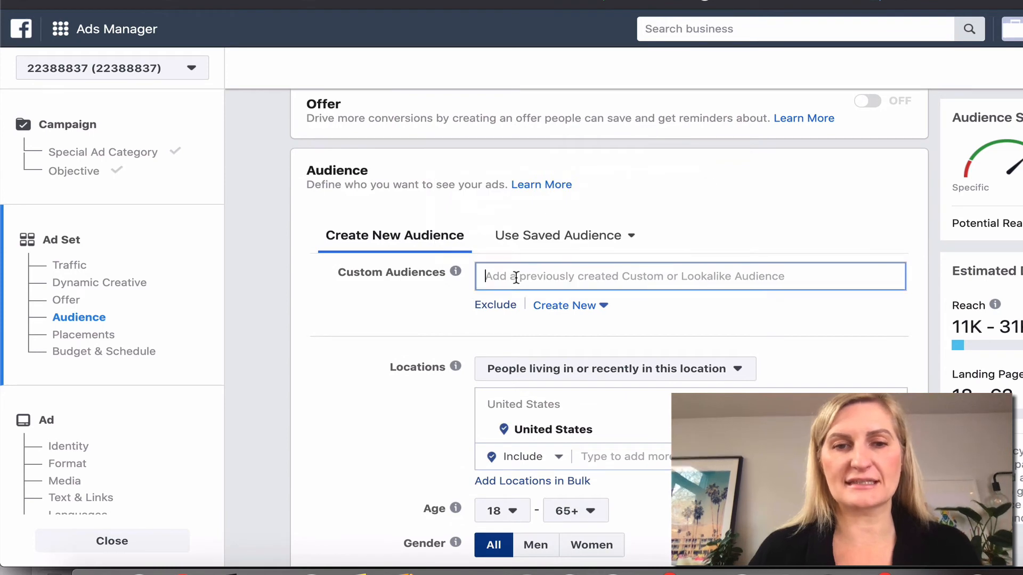
click(557, 276)
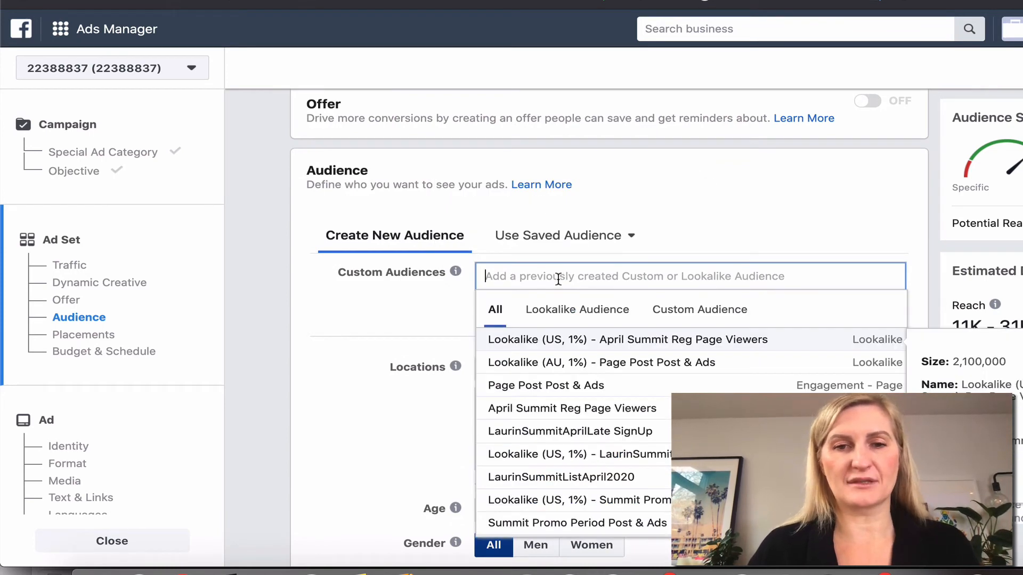
click(687, 309)
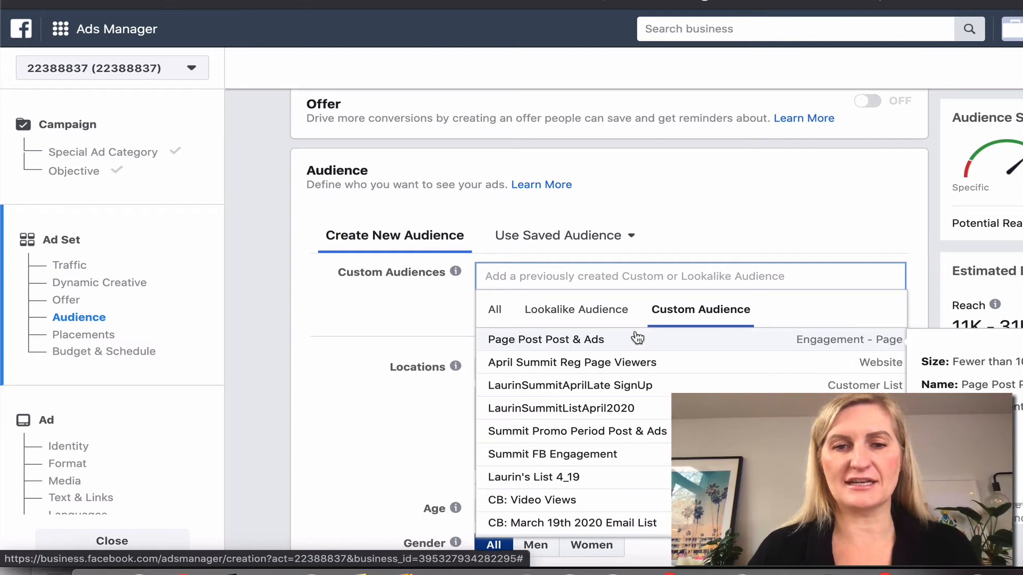
click(636, 339)
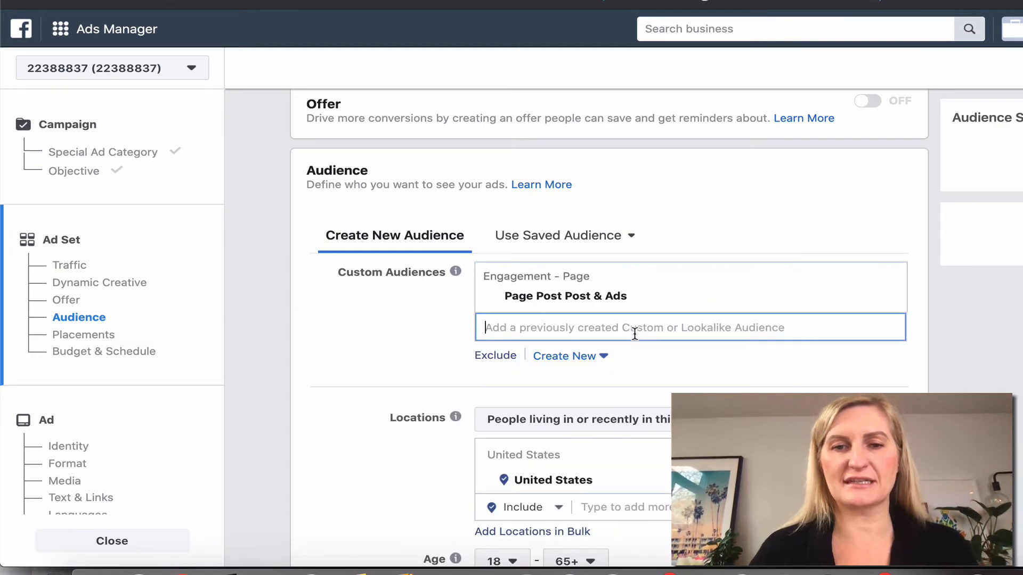
click(322, 310)
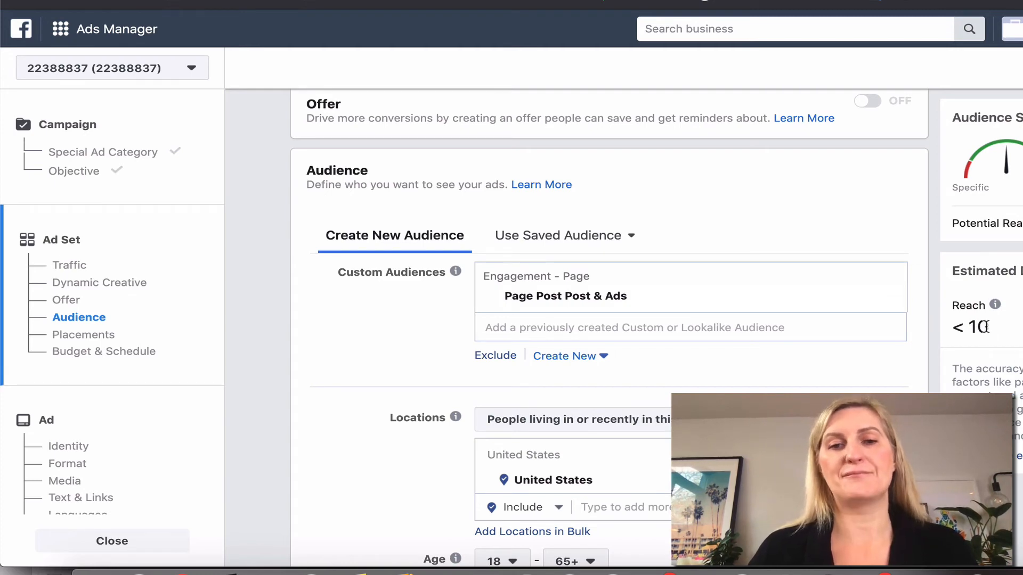
Replace the United States with Australia as the ad set's targeted location.
mouse_move(765, 288)
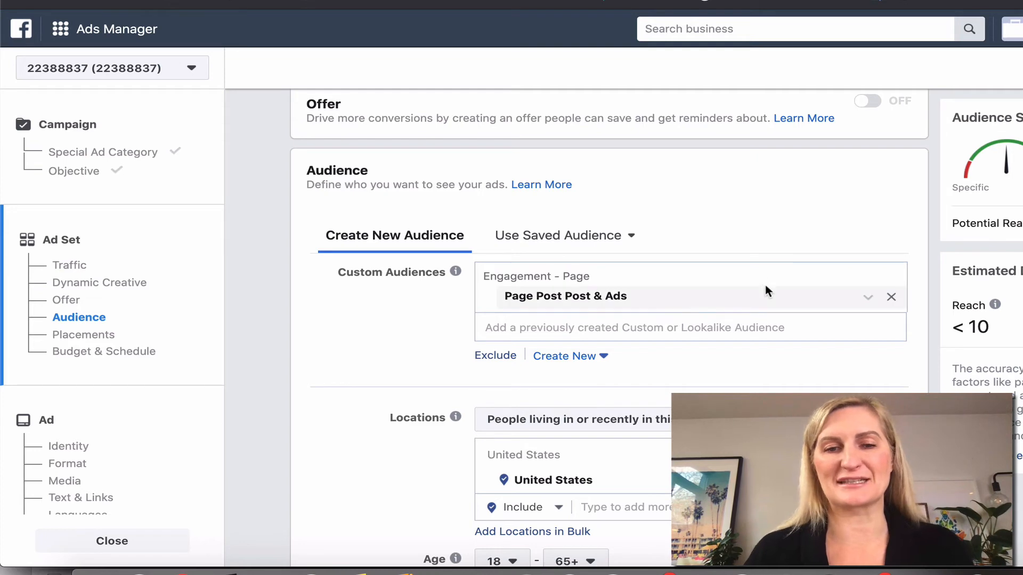
scroll(765, 288, down, 3)
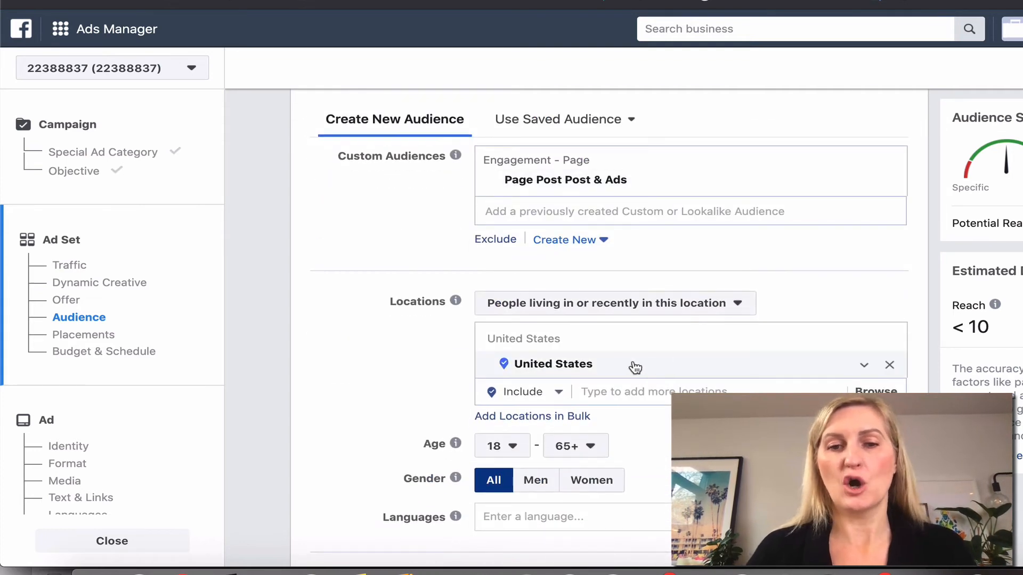
click(890, 365)
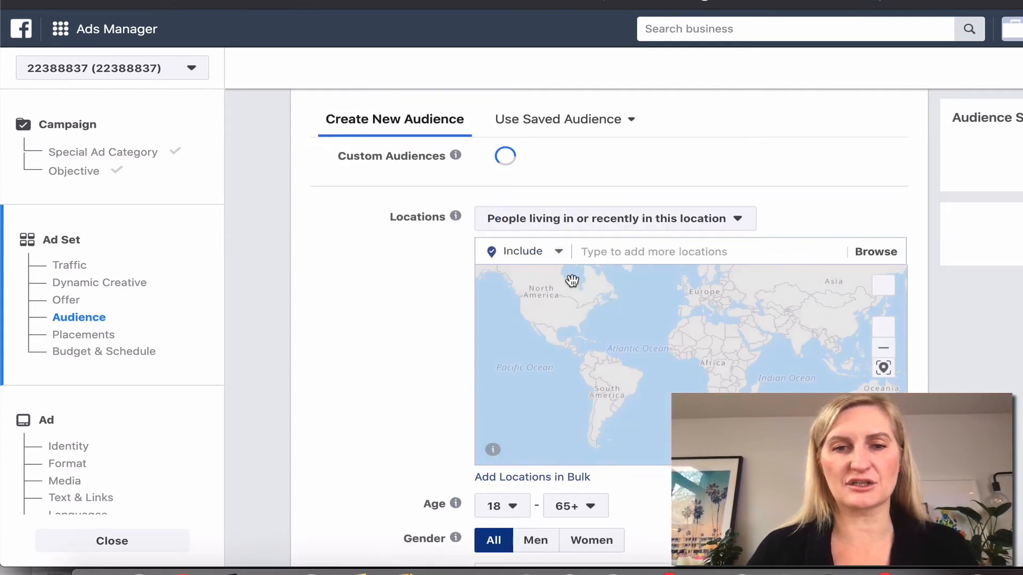
click(580, 335)
text(A)
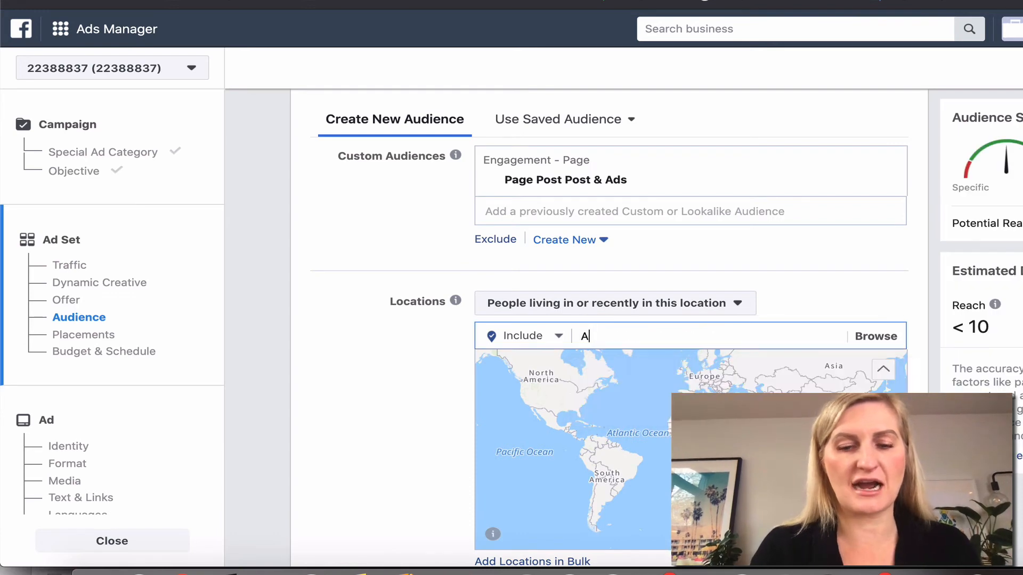
text(ustralia)
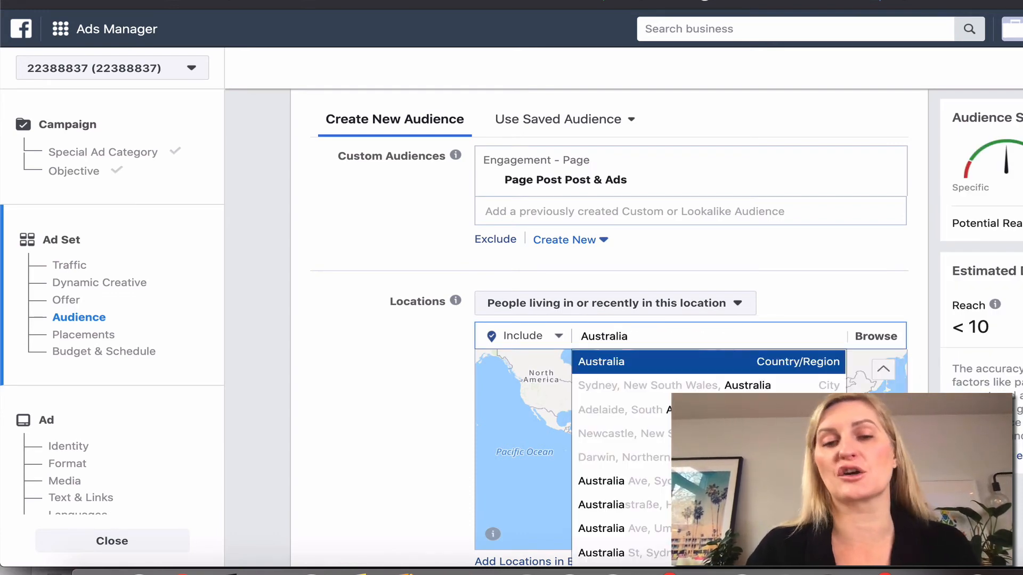
click(601, 363)
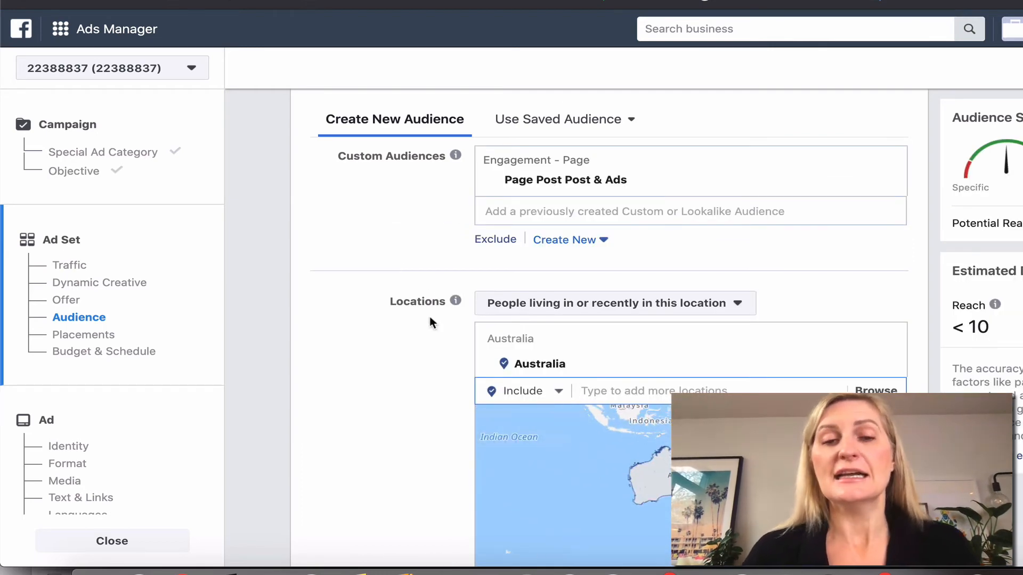
Switch the ad set to manual placements and review the available platforms and placement options.
scroll(429, 316, down, 4)
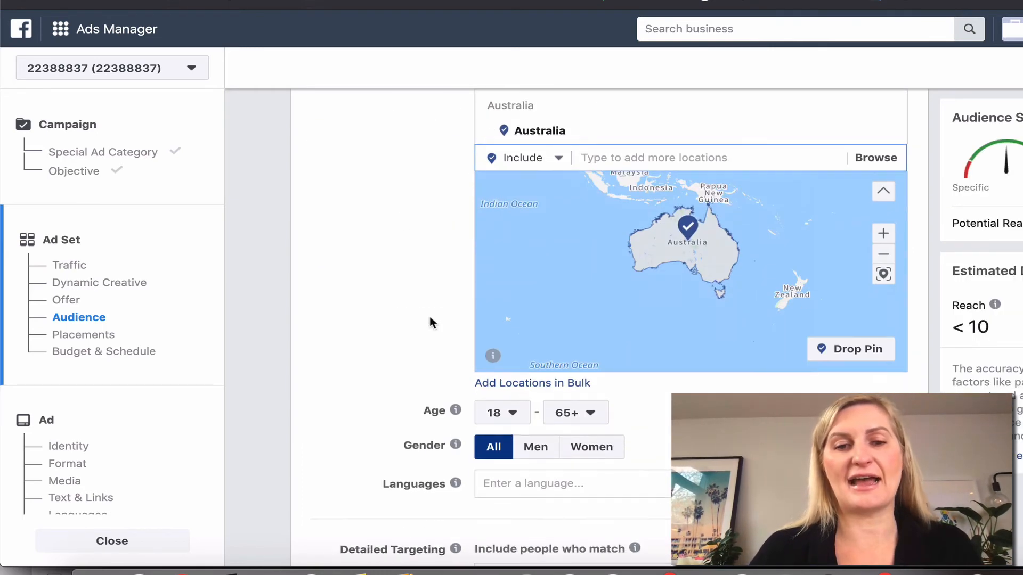
scroll(379, 440, down, 8)
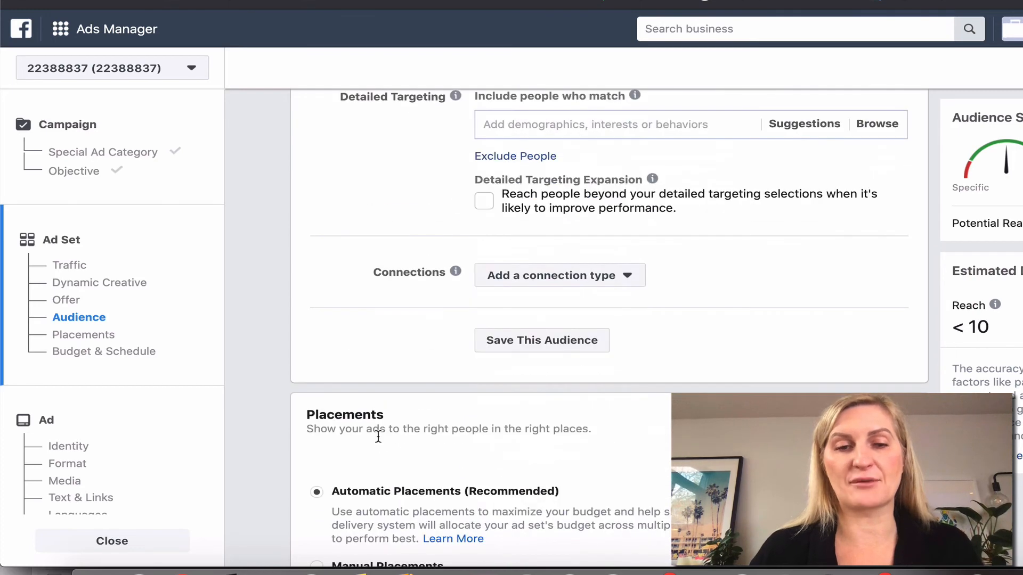
scroll(379, 440, down, 2)
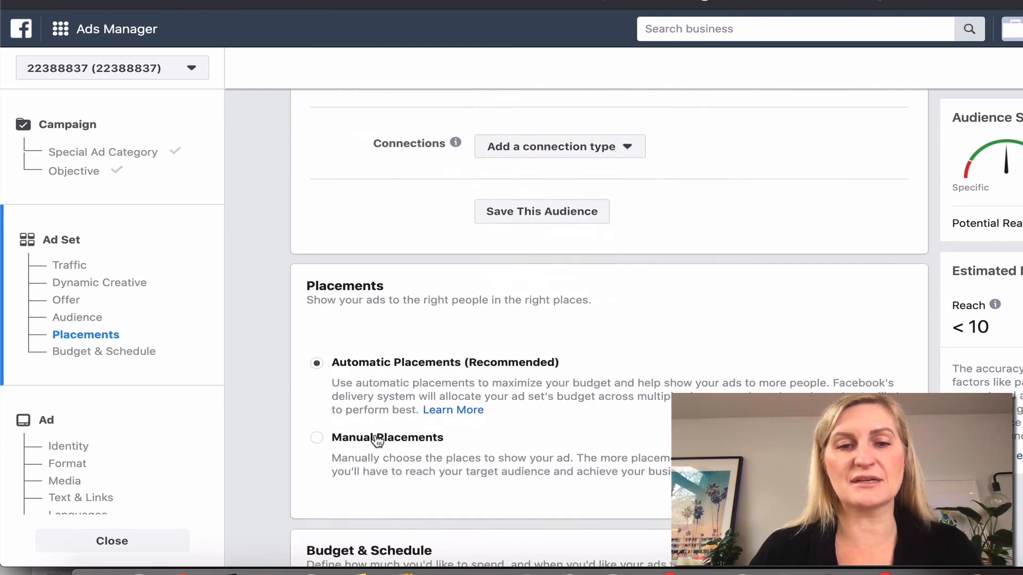
click(316, 438)
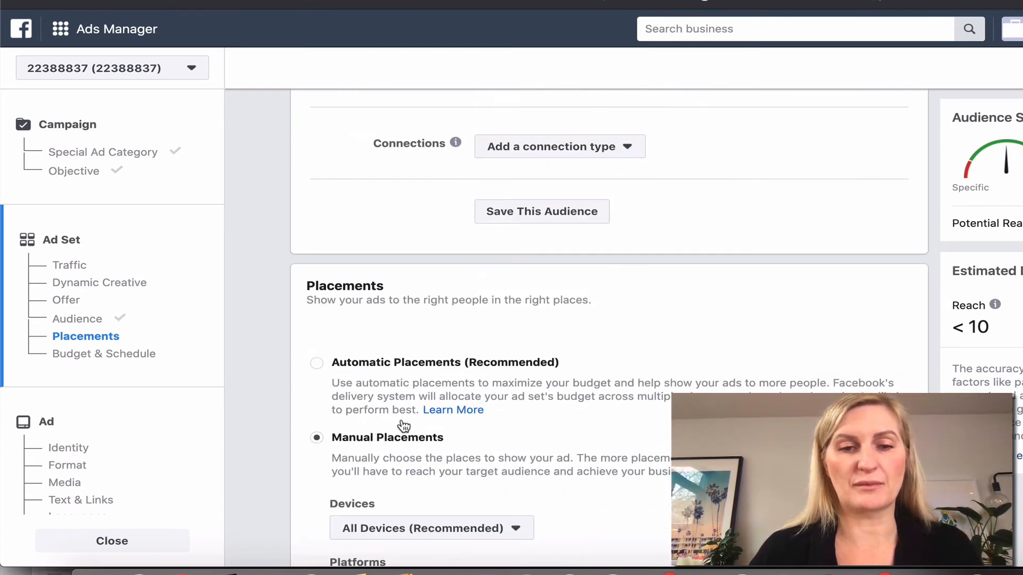
scroll(403, 426, down, 5)
scroll(401, 424, down, 1)
scroll(402, 419, down, 4)
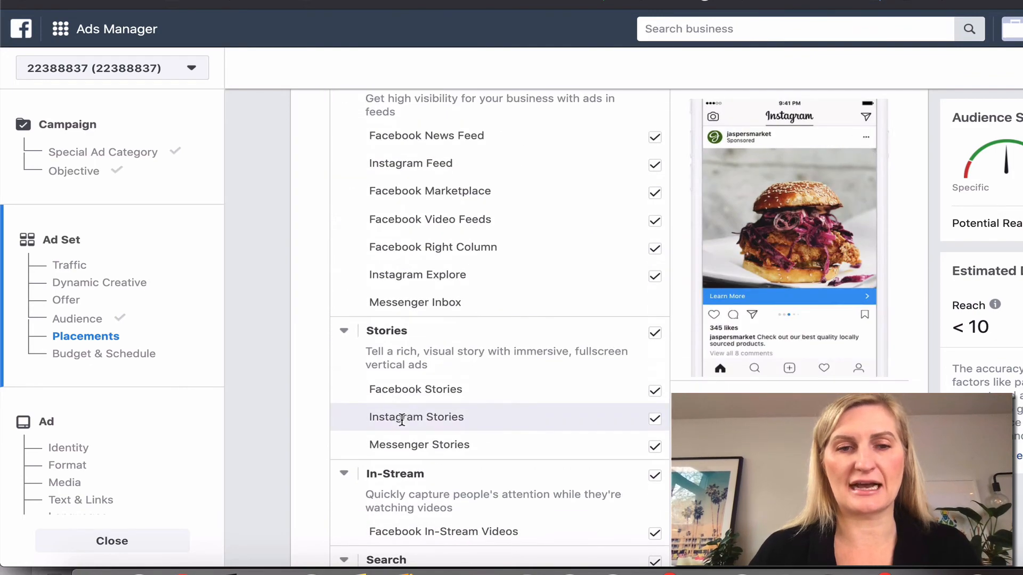
scroll(401, 420, up, 3)
scroll(401, 420, up, 8)
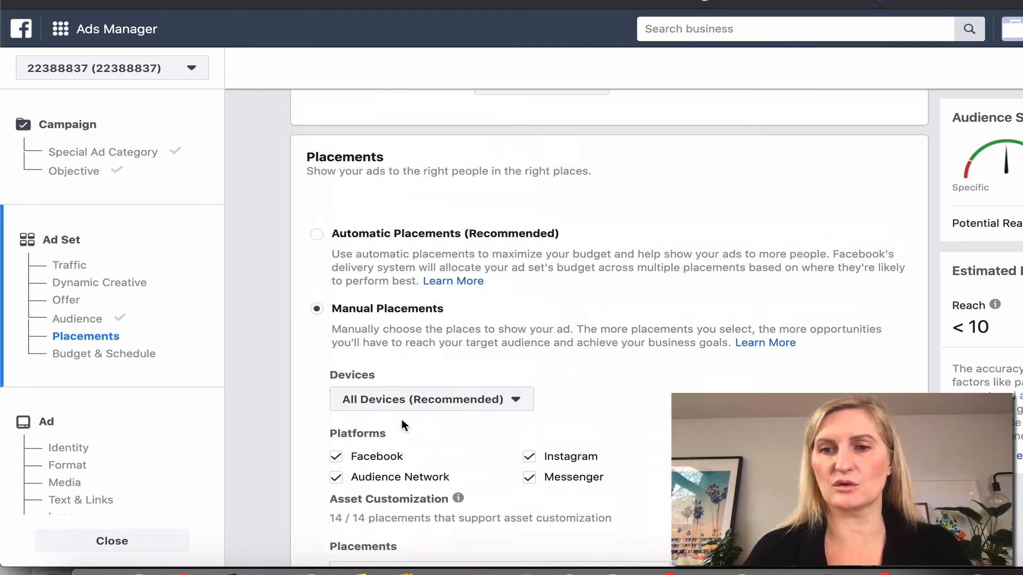
Replace the Page Post Post & Ads audience with the lookalike audience "Lookalike (US, 1%) - April Summit Reg Page Viewers".
scroll(404, 425, up, 10)
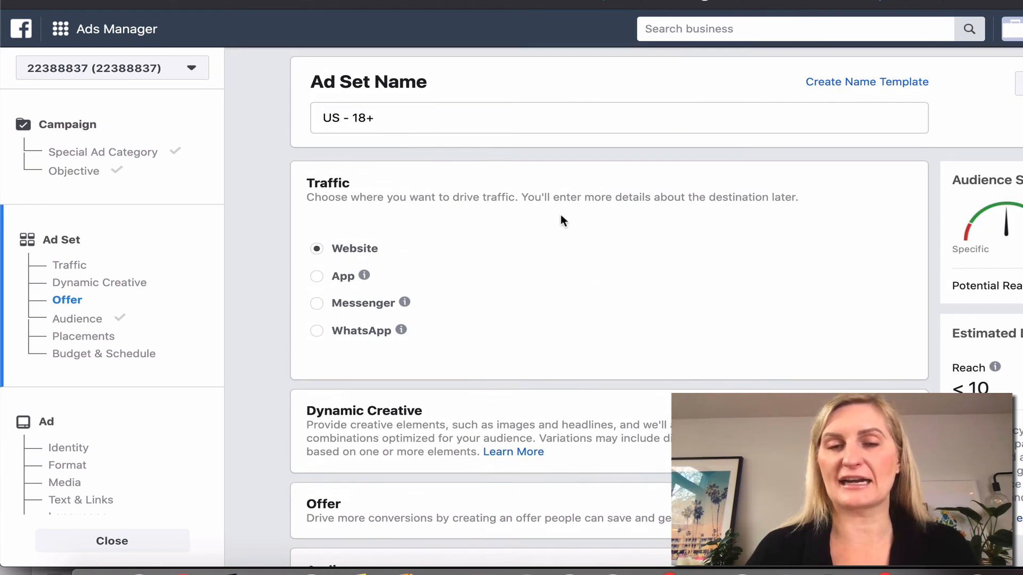
scroll(640, 282, down, 7)
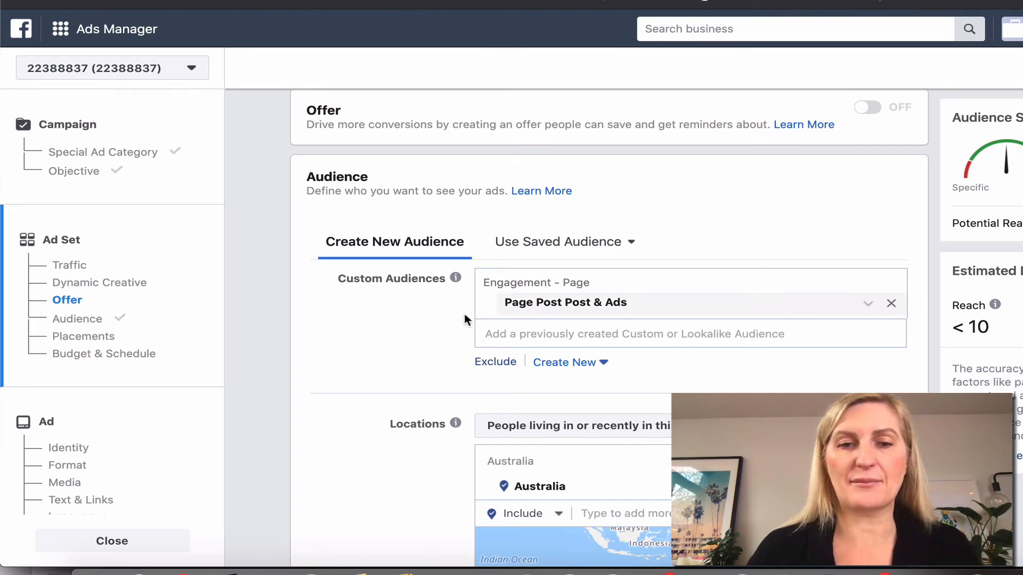
scroll(426, 314, up, 2)
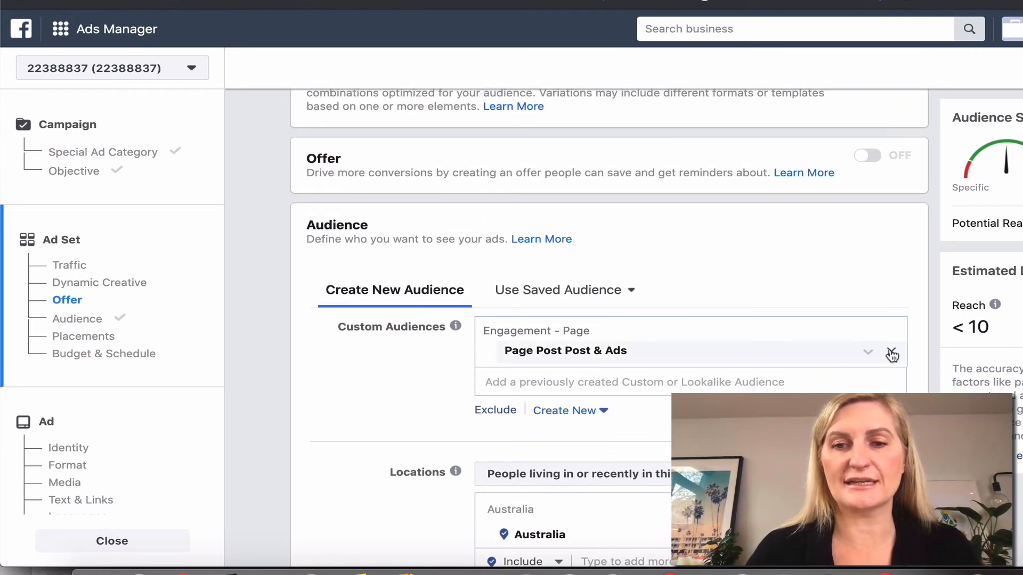
click(890, 352)
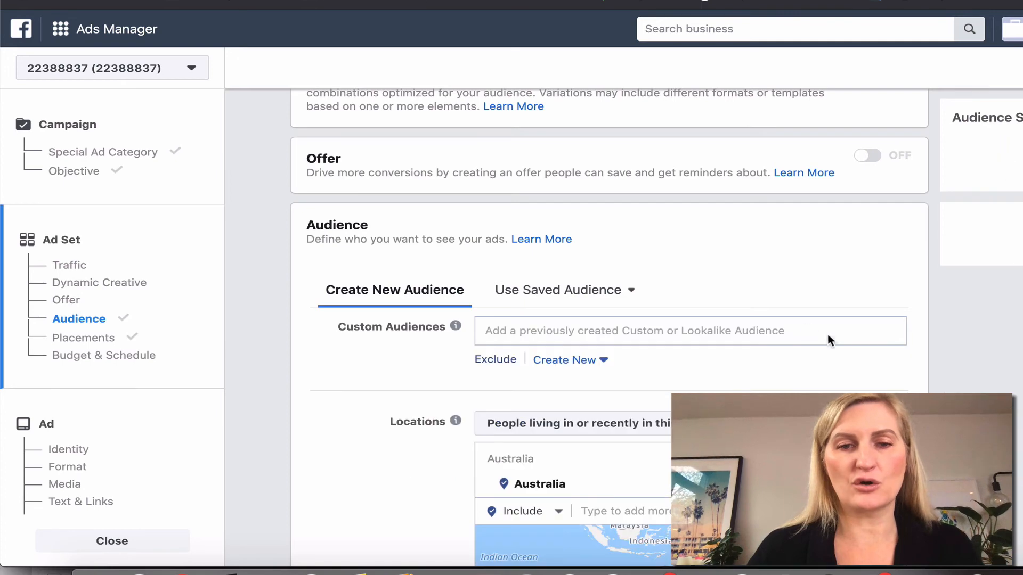
click(505, 328)
click(532, 327)
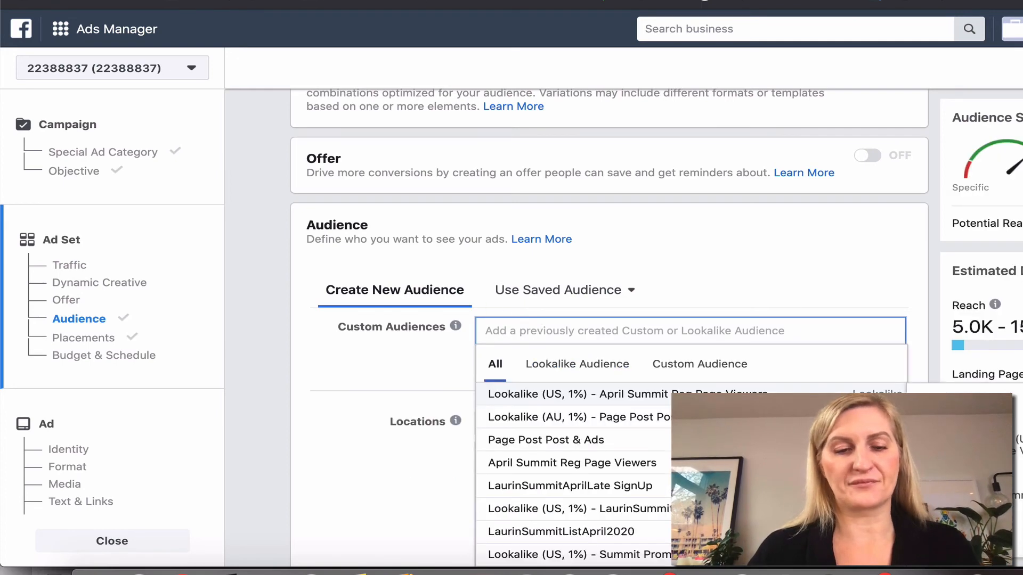
text(s)
click(578, 368)
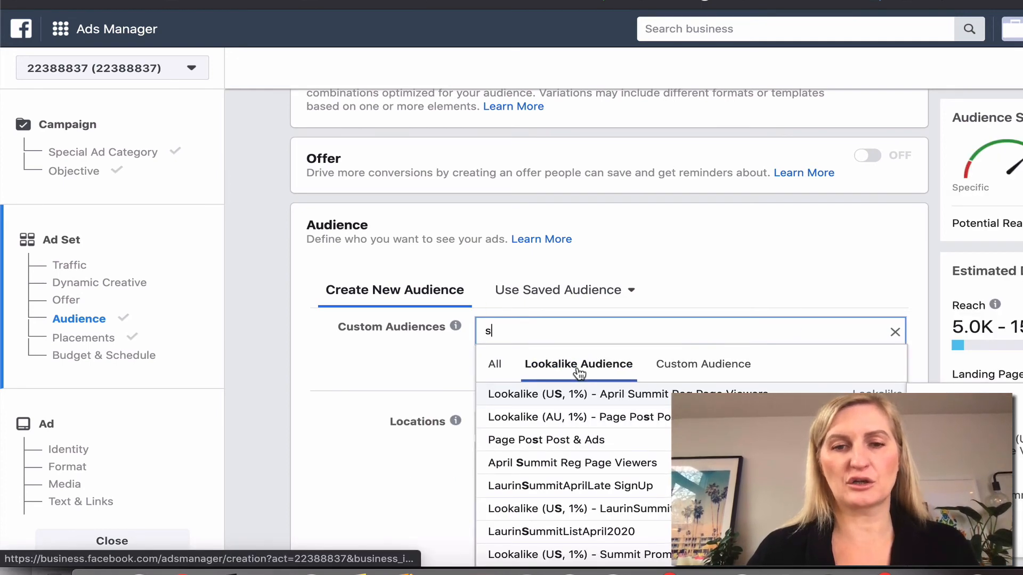
click(593, 397)
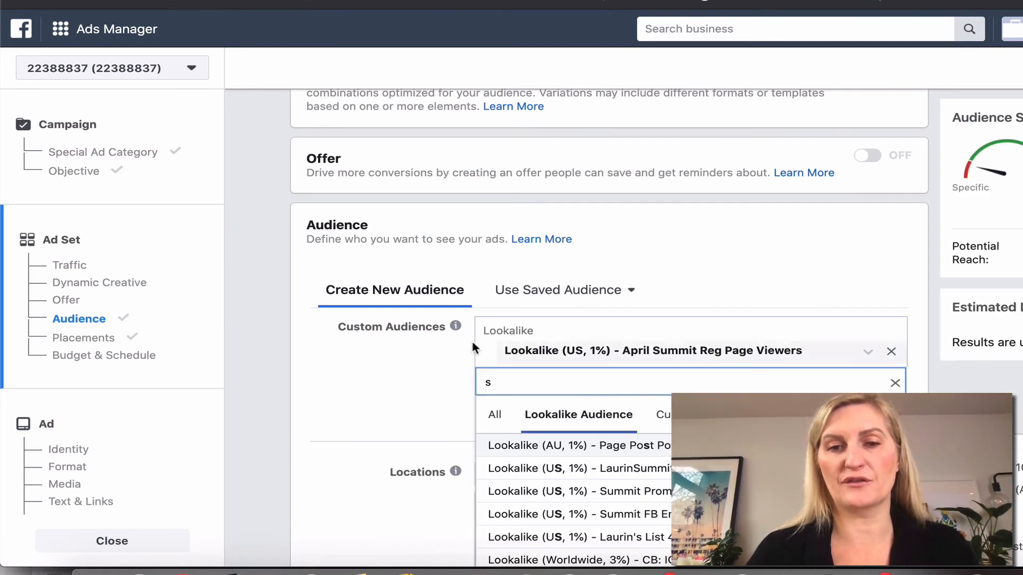
click(391, 344)
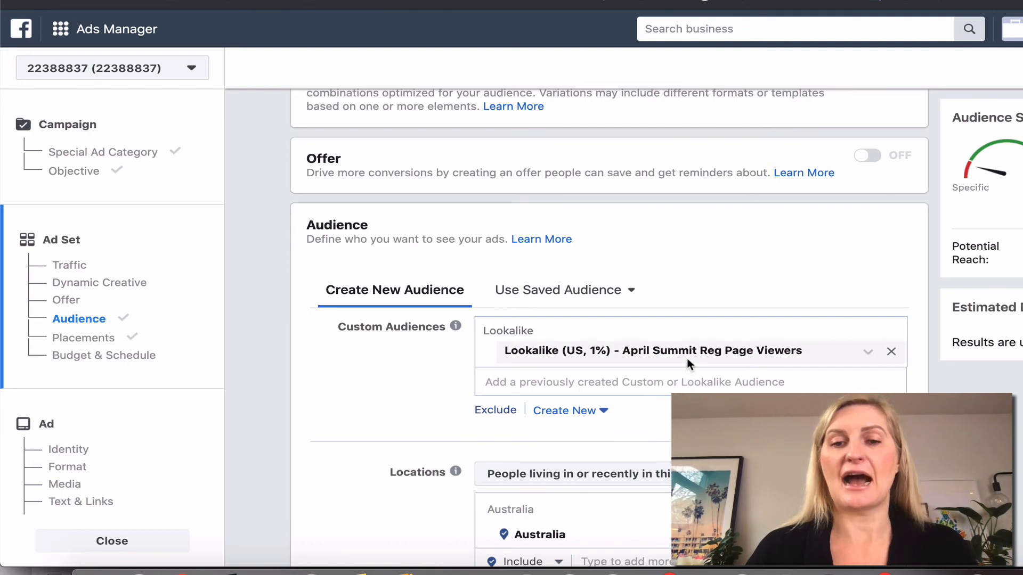